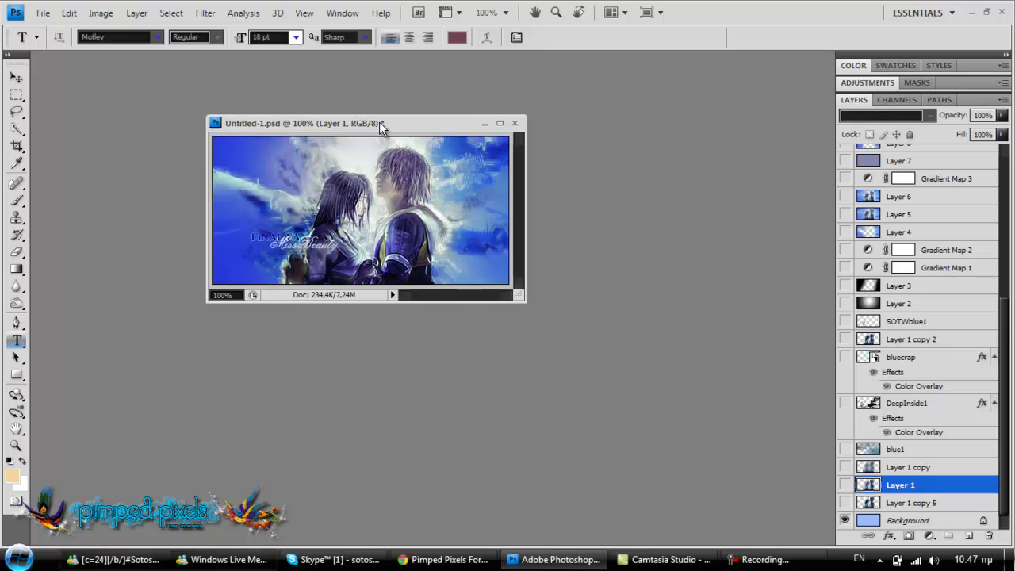
- Hide Layer 16 so only the plain blue Background shows, and select the Background layer
left_click(1003, 346)
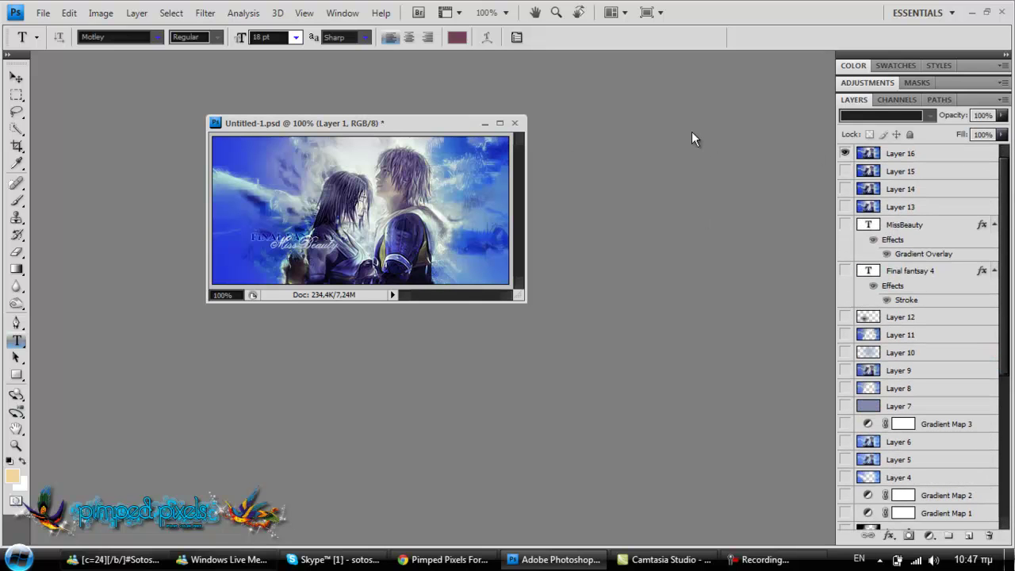
left_click(845, 153)
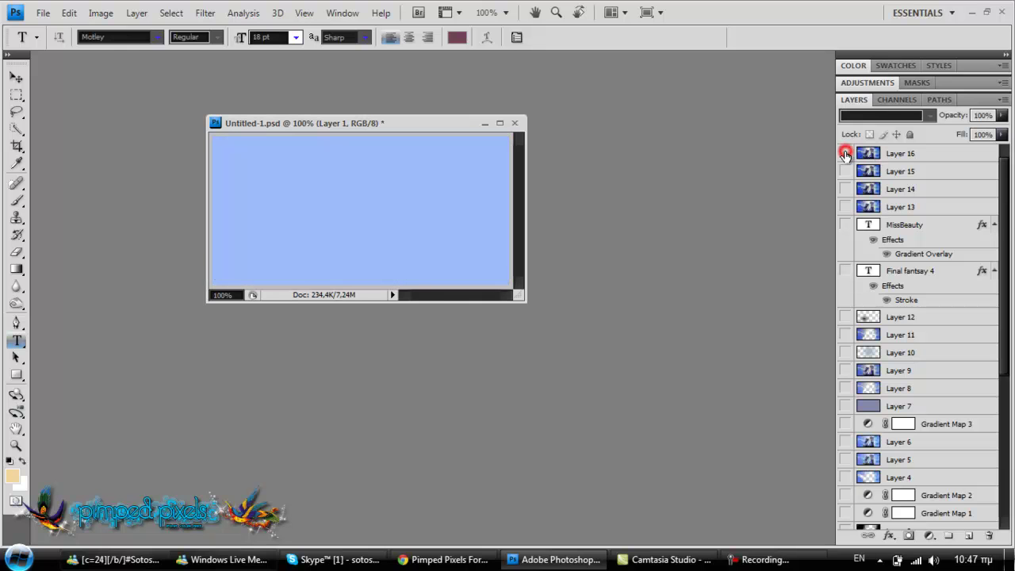
left_click_drag(1004, 222, 1004, 372)
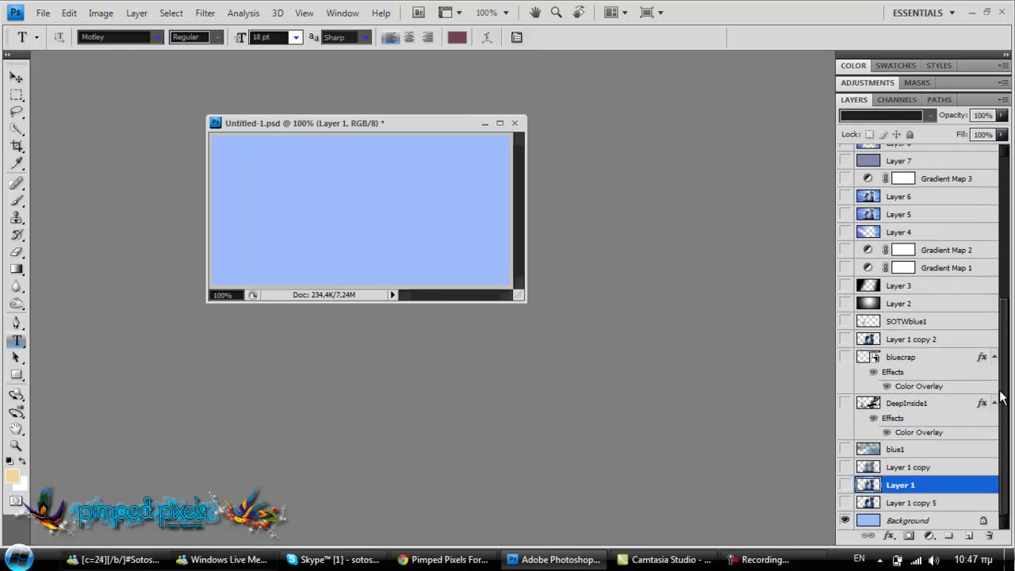
left_click(916, 524)
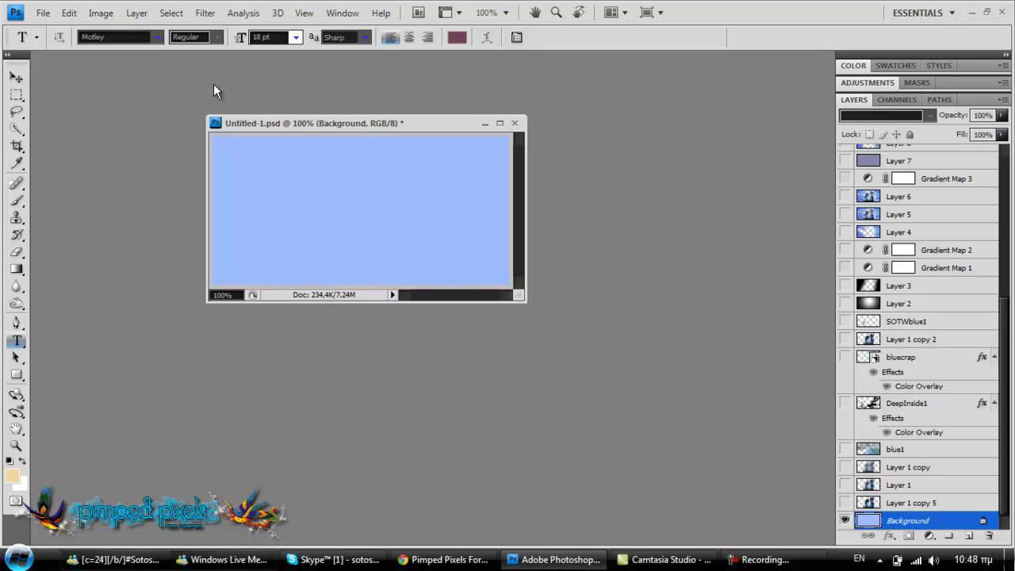
left_click_drag(355, 124, 338, 122)
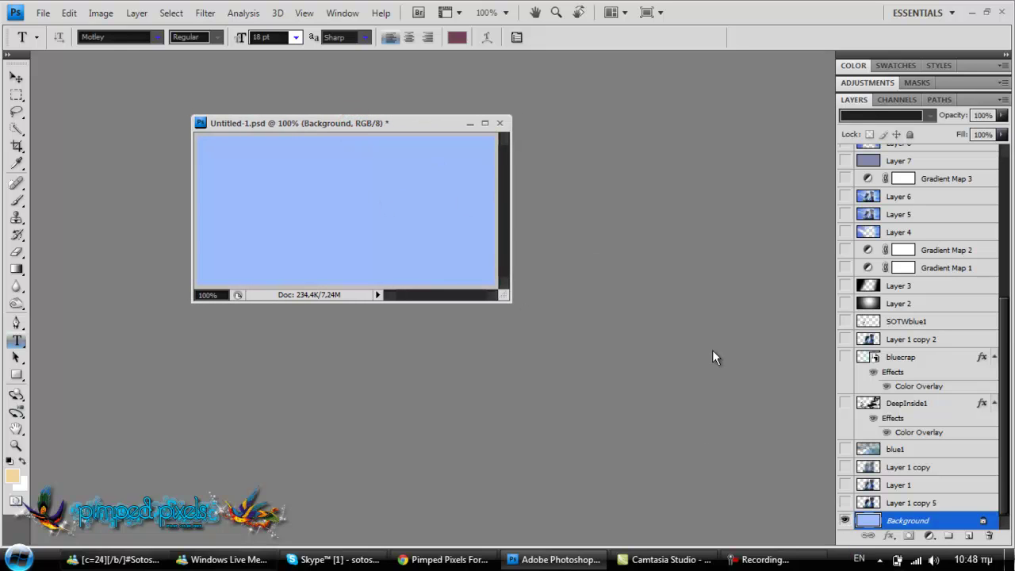
- Make Layer 1 copy 5 and Layer 1 visible, selecting each one in turn
left_click(845, 505)
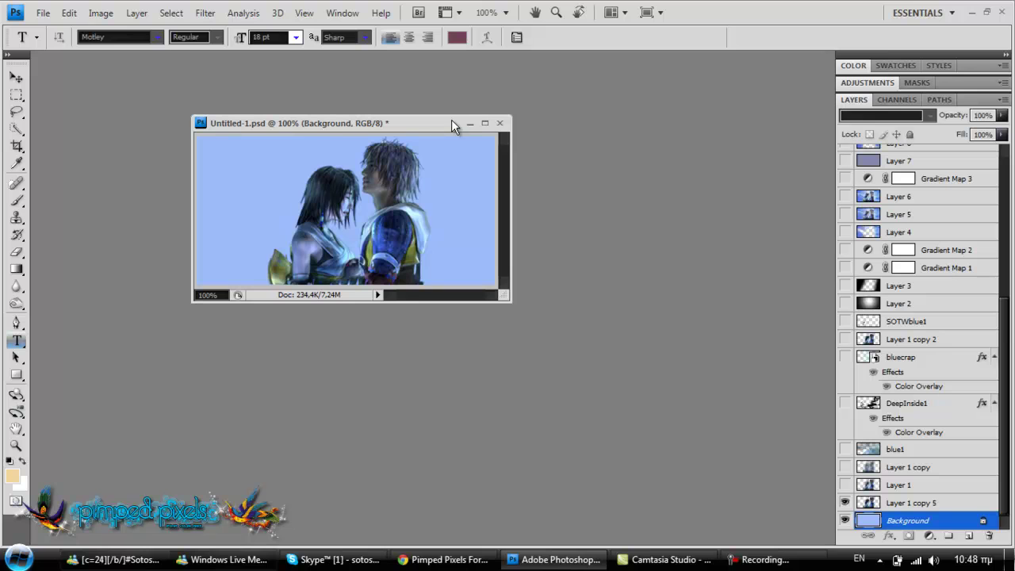
left_click(901, 508)
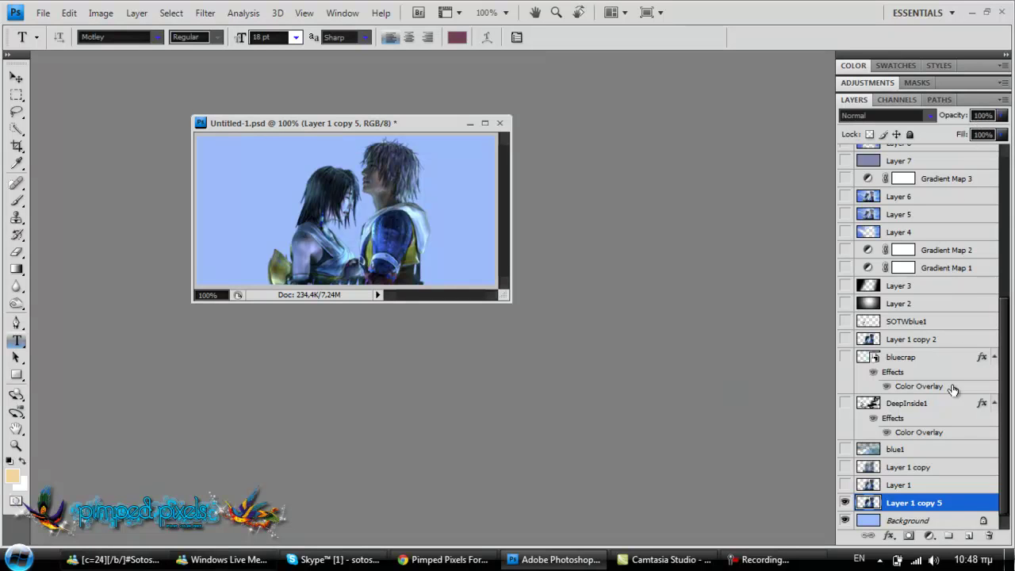
left_click(844, 485)
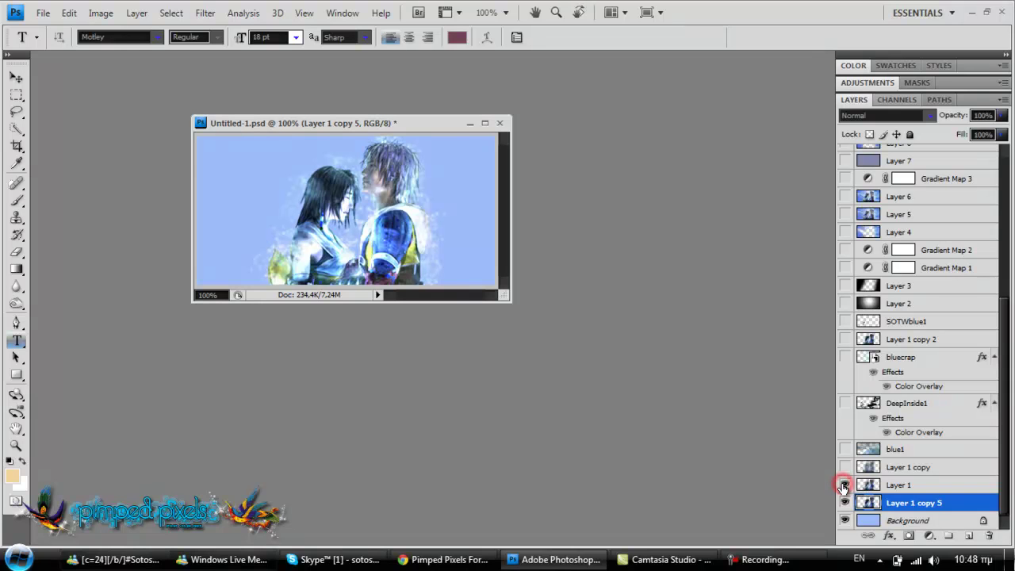
left_click(899, 486)
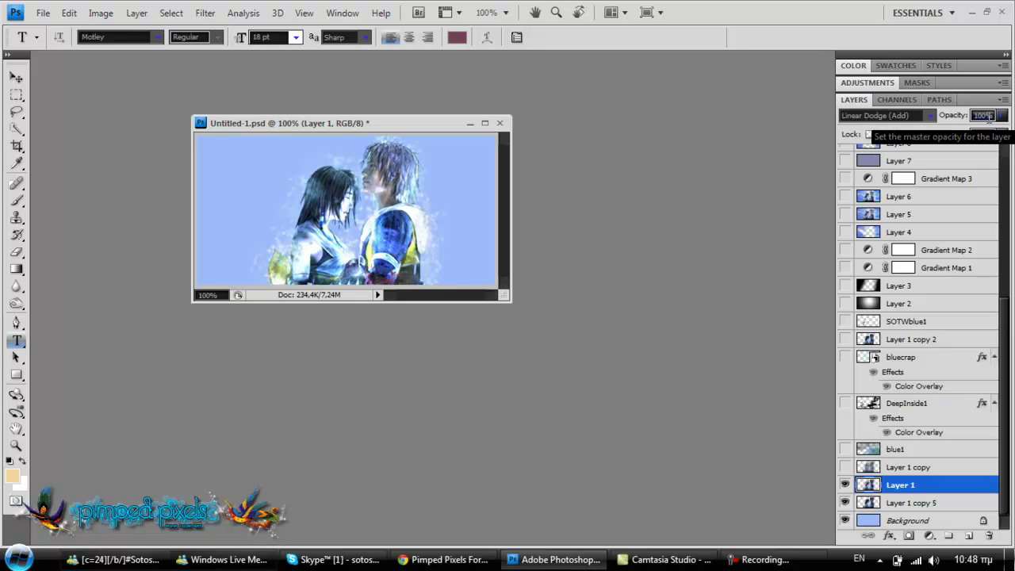
- Make Layer 1 copy and the blue1 layer visible, selecting each one in turn
left_click(844, 467)
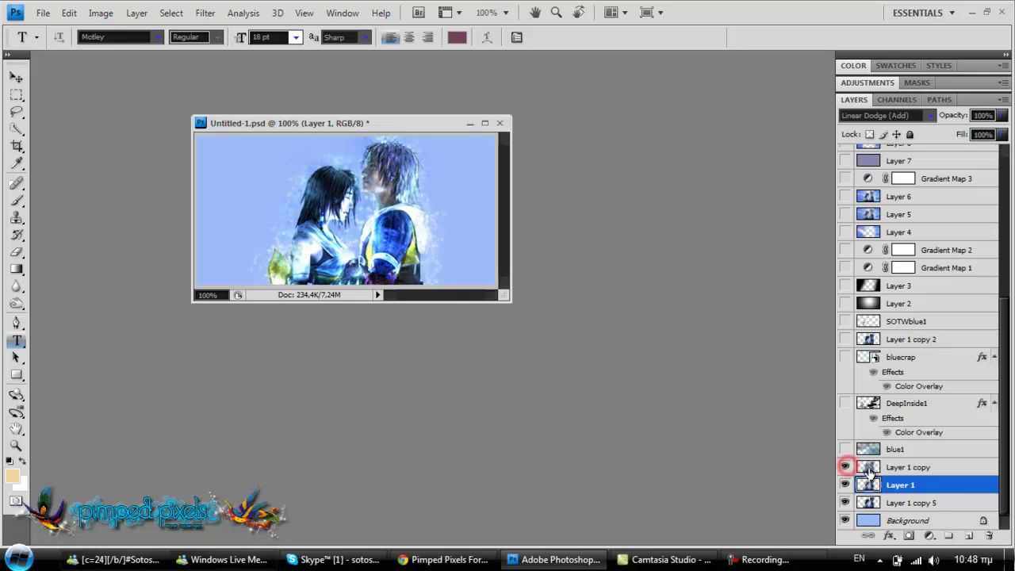
left_click(894, 467)
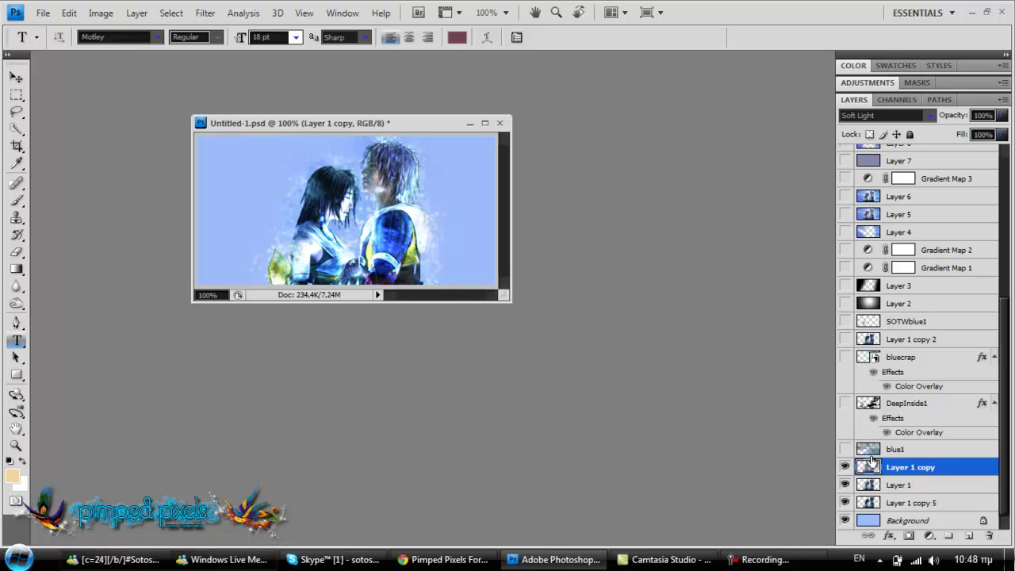
left_click(882, 448)
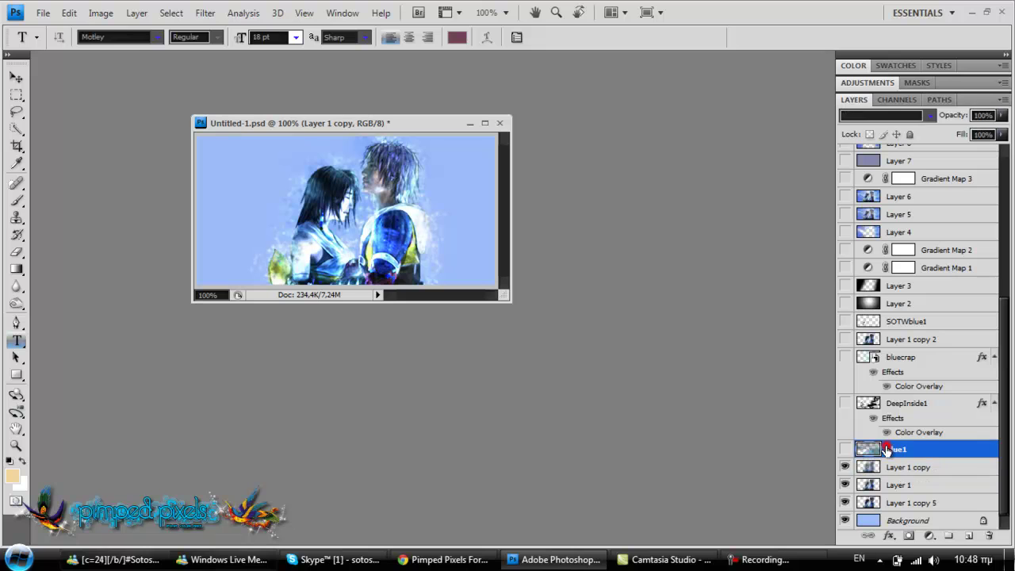
left_click(846, 449)
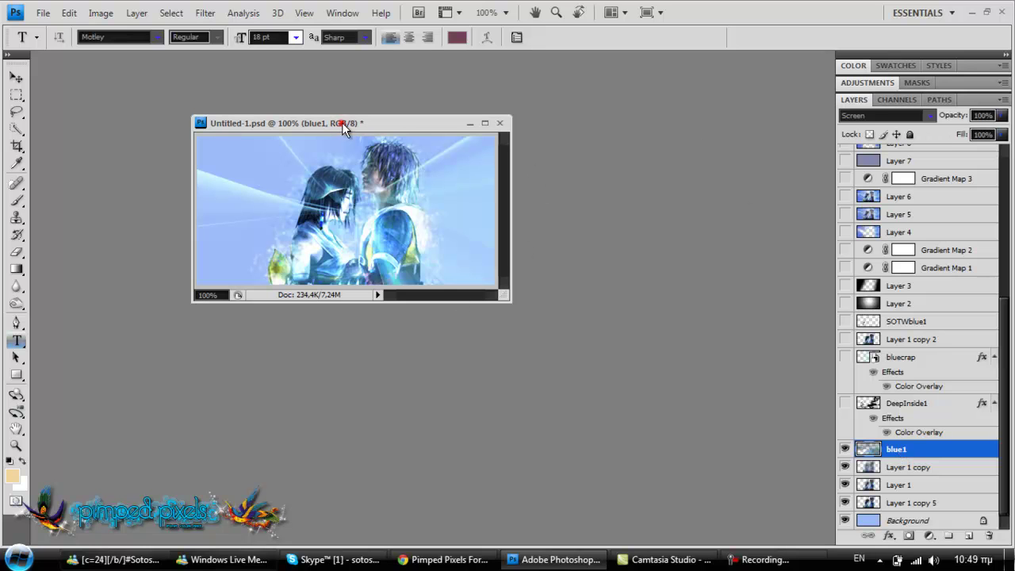
left_click_drag(342, 122, 354, 132)
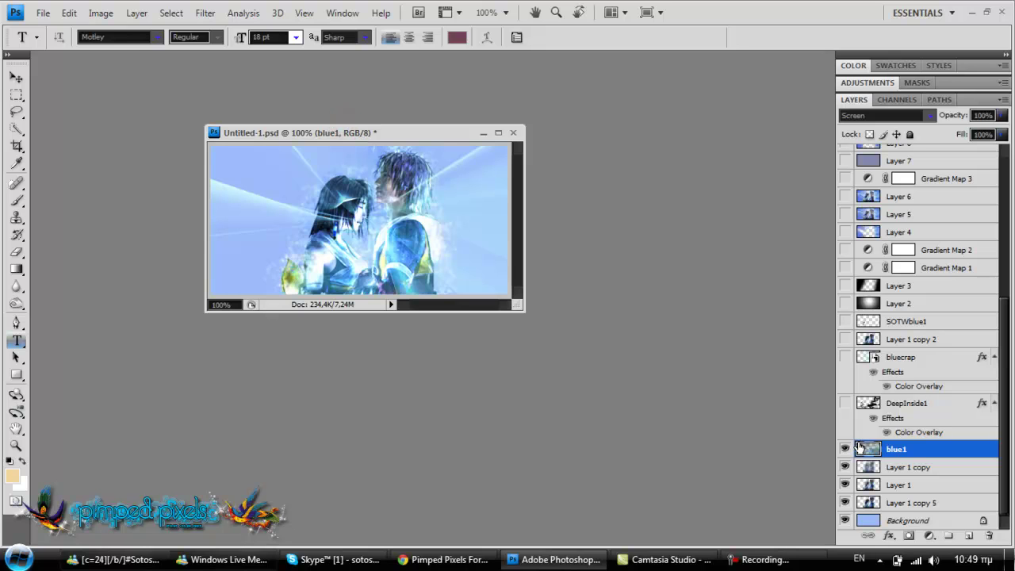
- Make the DeepInside1 layer visible, select it and collapse its effects list
left_click(845, 403)
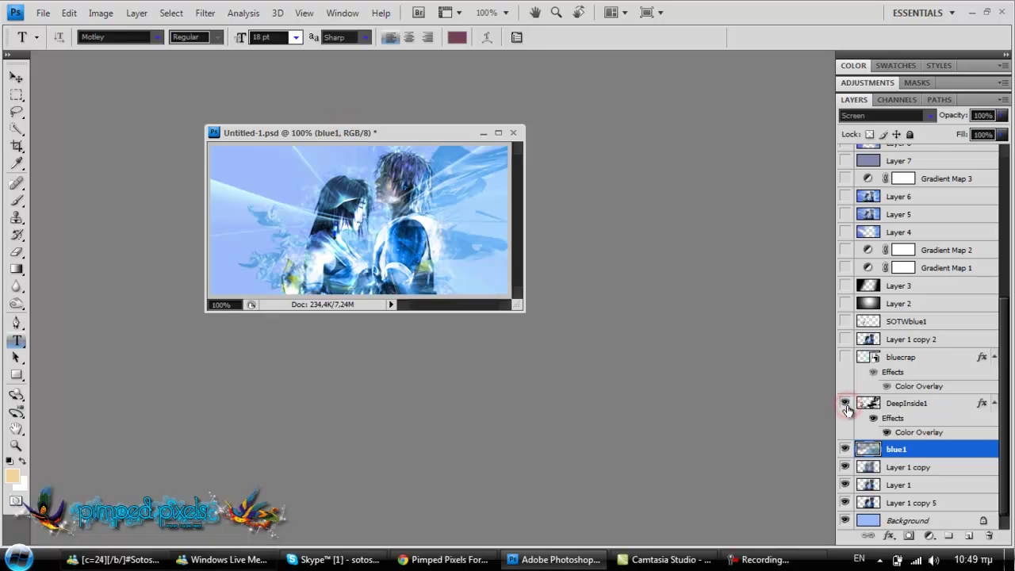
left_click(908, 404)
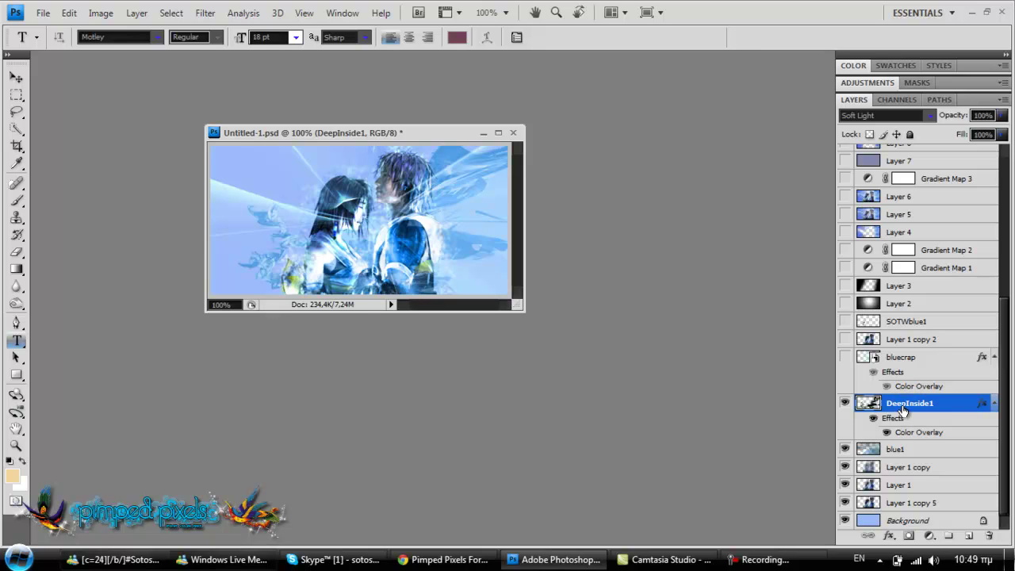
left_click(995, 404)
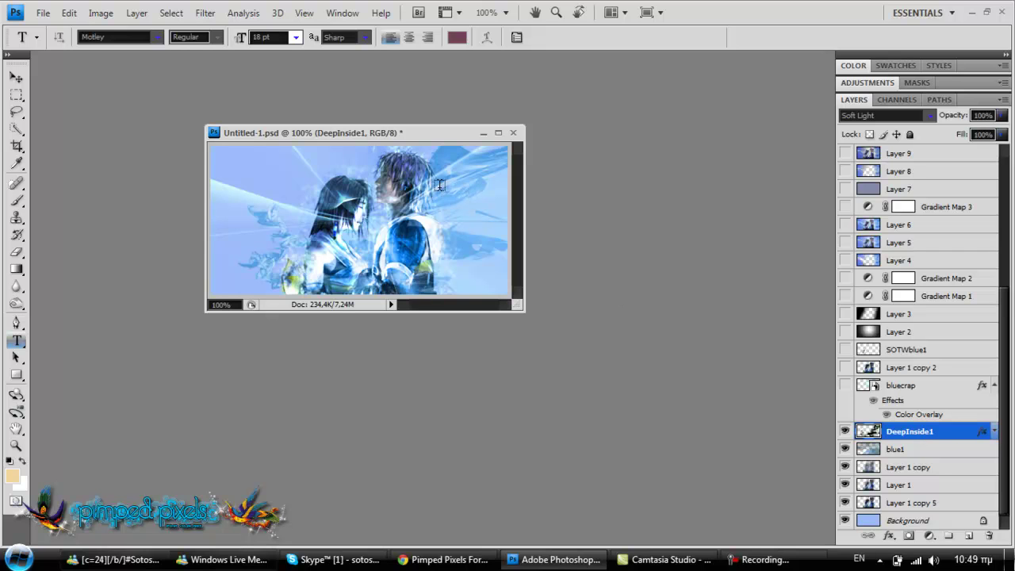
- Examine the Color Overlay settings in the DeepInside1 layer's blending options and close them without changes
right_click(924, 432)
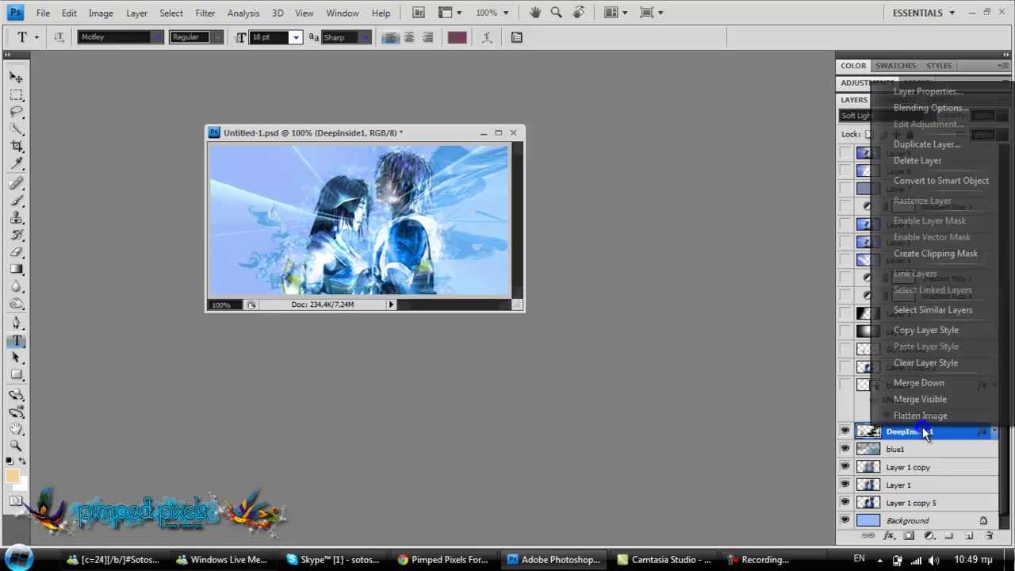
left_click(920, 108)
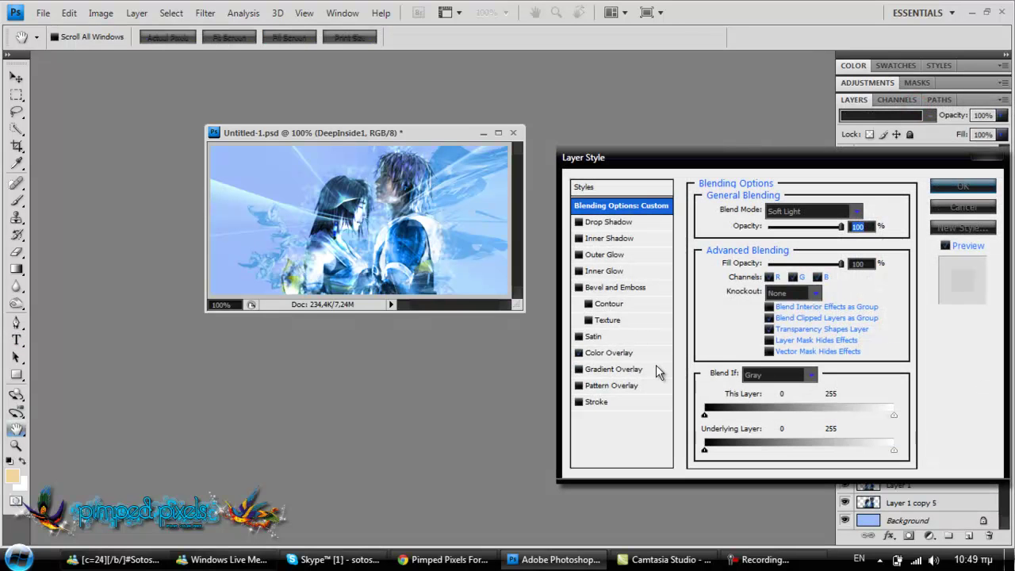
left_click(612, 353)
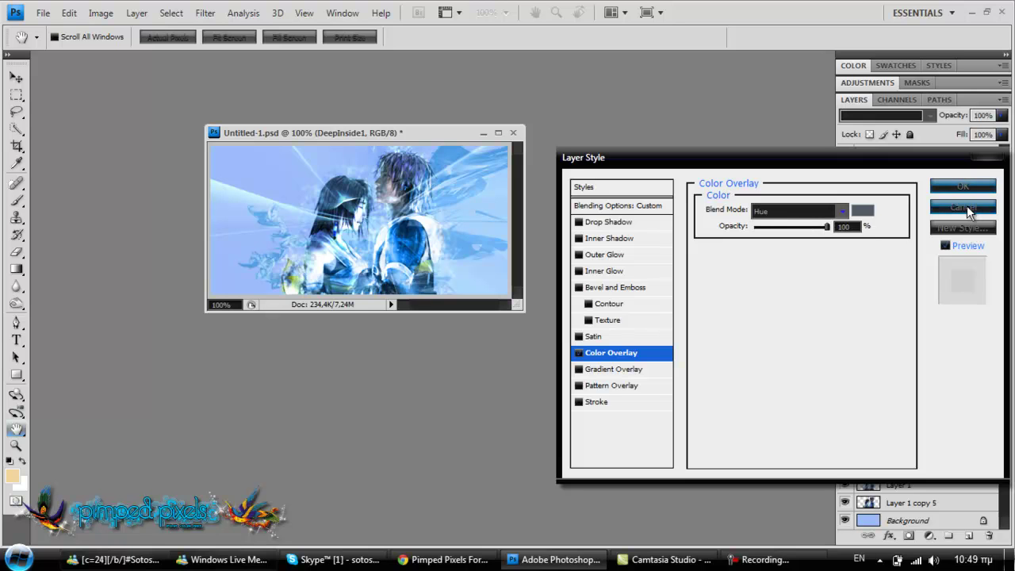
left_click_drag(742, 157, 716, 135)
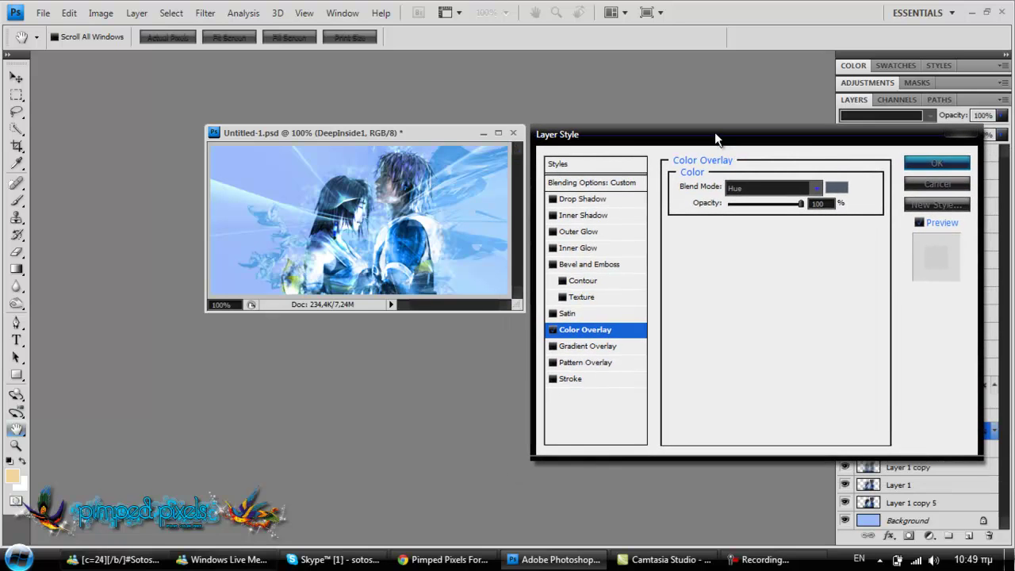
left_click(951, 183)
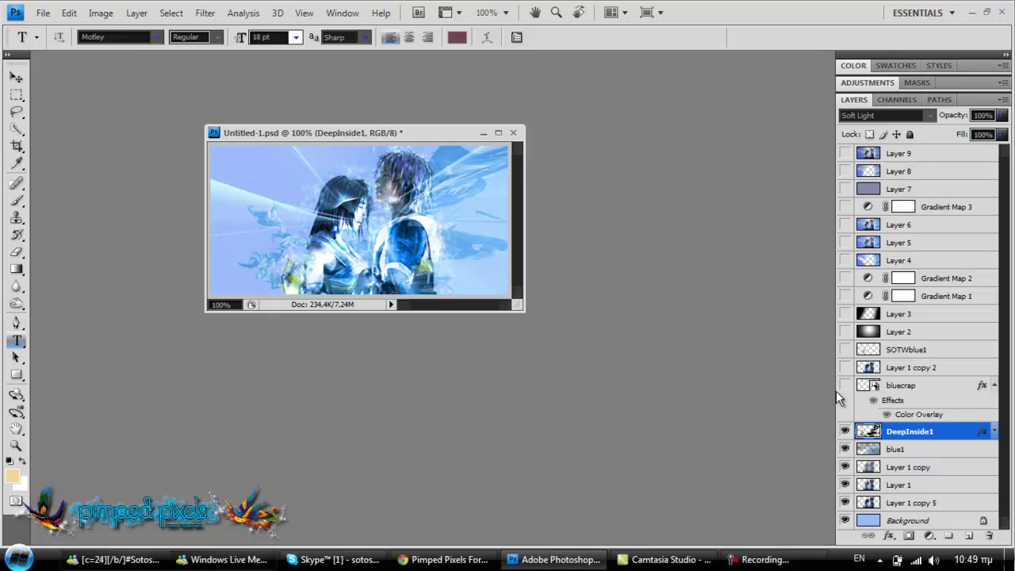
- Collapse the bluecrap layer's effects list, then make the layer visible and select it
left_click(994, 385)
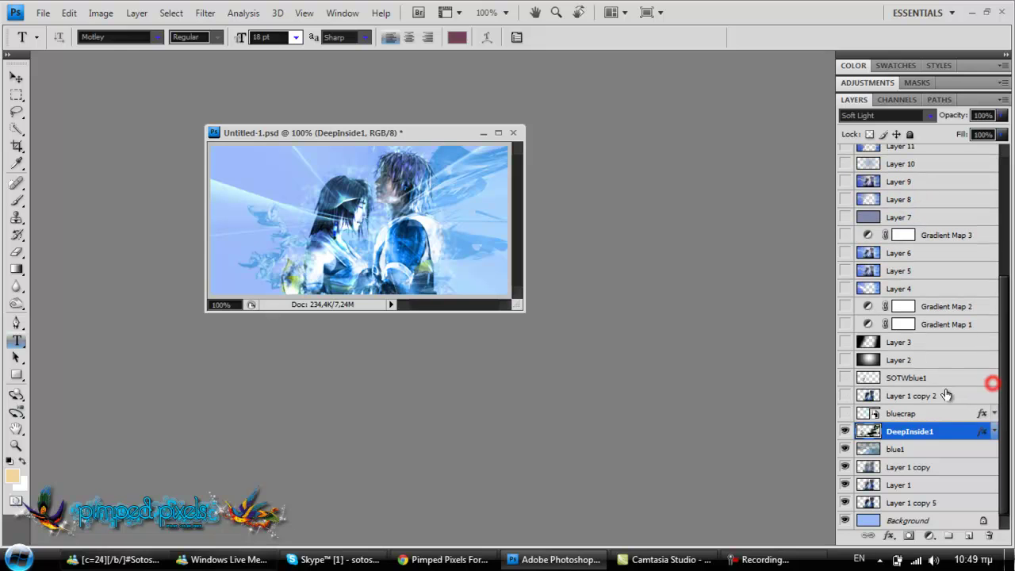
left_click(846, 414)
left_click(902, 414)
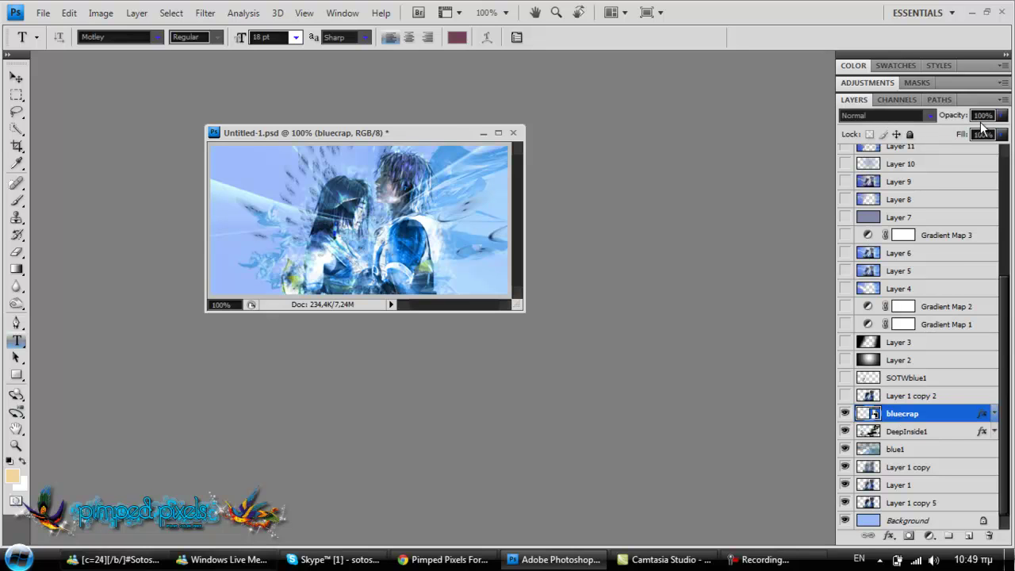
- Examine the bluecrap layer's Color Overlay blend mode, color and opacity, and close the layer style without changes
right_click(912, 415)
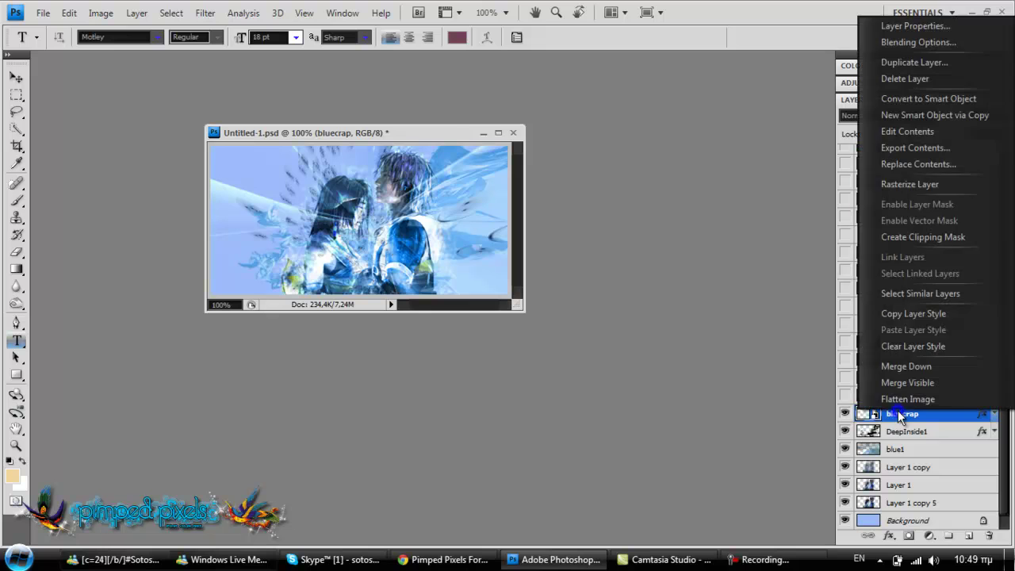
left_click(911, 43)
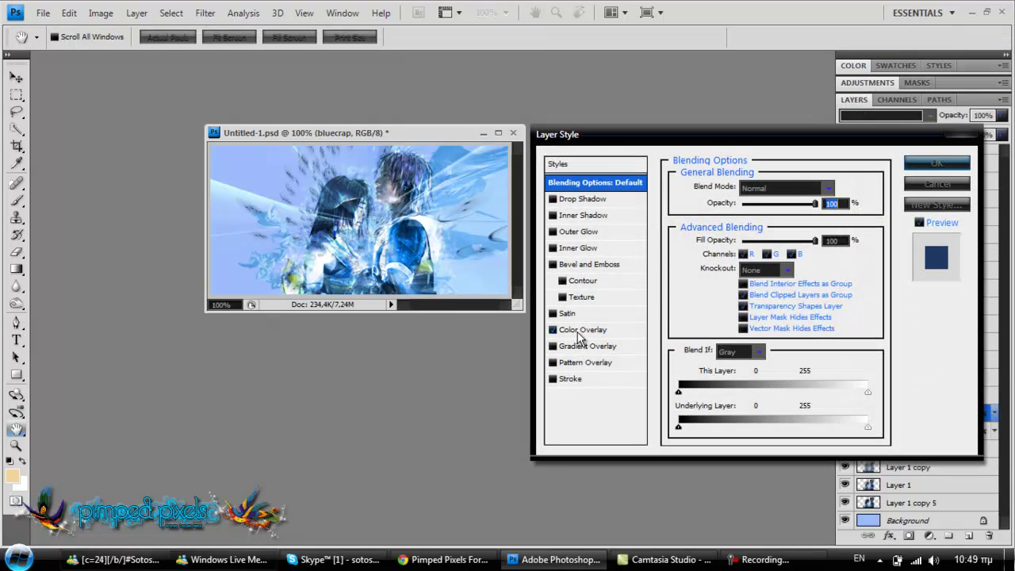
left_click(577, 331)
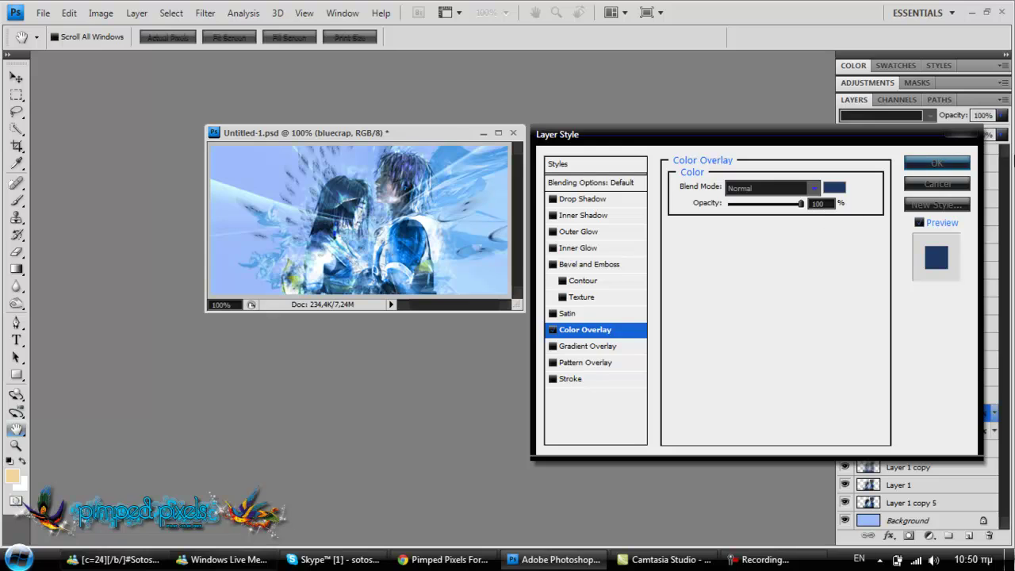
left_click(955, 183)
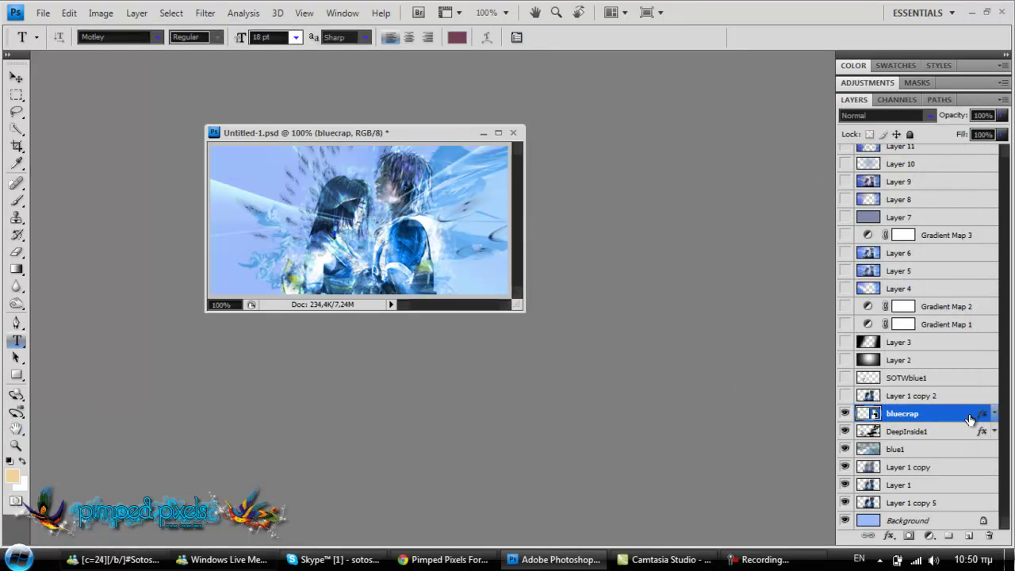
- Make Layer 1 copy 2 visible and select it
left_click(845, 395)
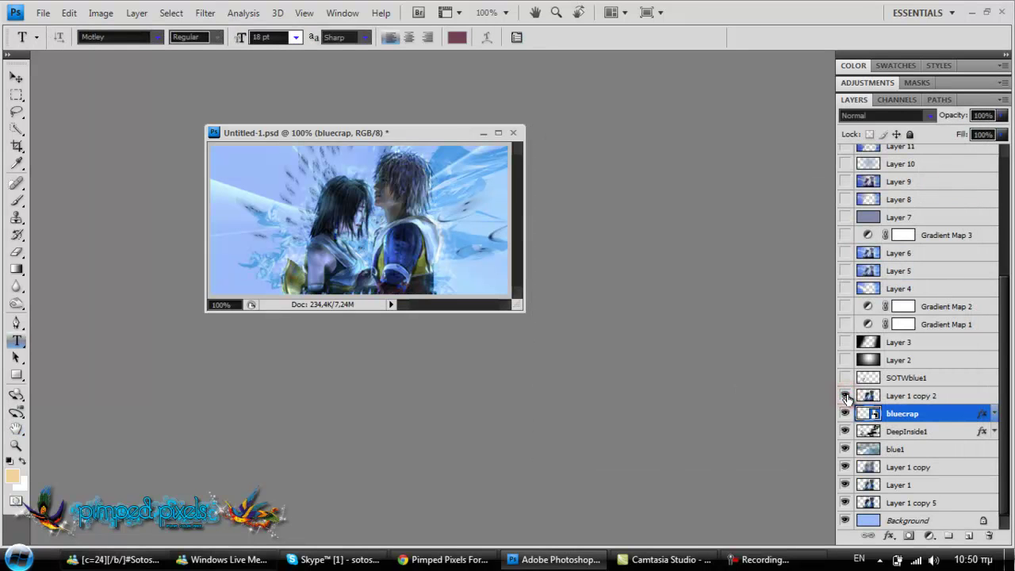
left_click(916, 396)
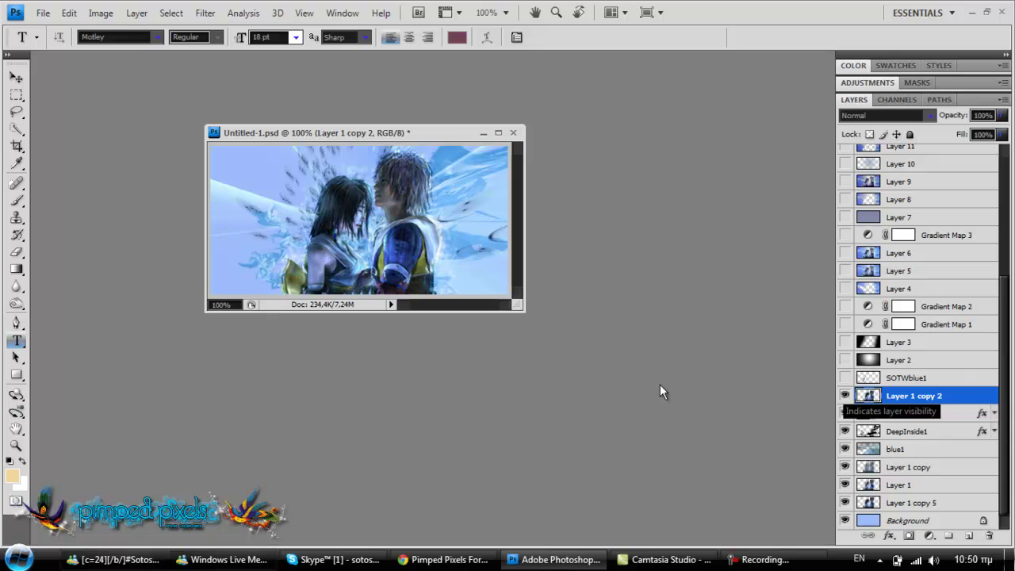
- Examine both characters' hair on Layer 1 copy 2 at up to 300% magnification, then return the view to 100%
key("z")
left_click(419, 164)
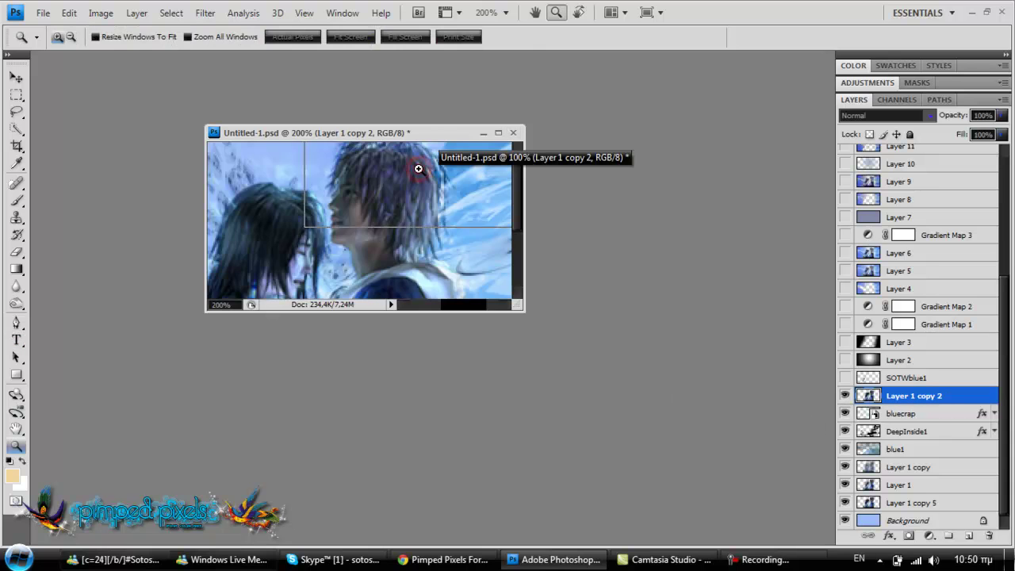
left_click(419, 168)
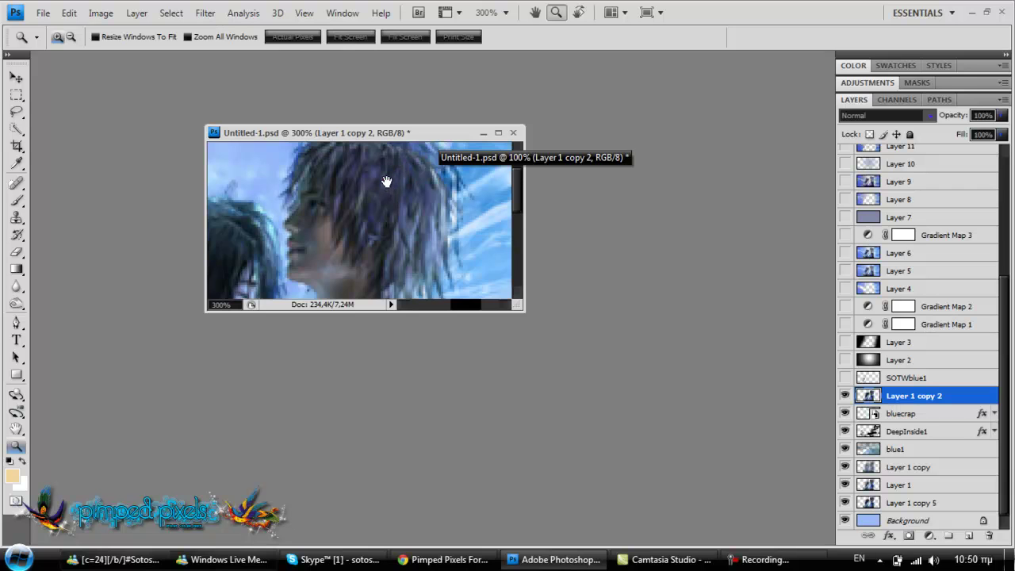
left_click_drag(385, 181, 380, 246)
left_click_drag(266, 250, 437, 199)
left_click_drag(351, 229, 341, 164)
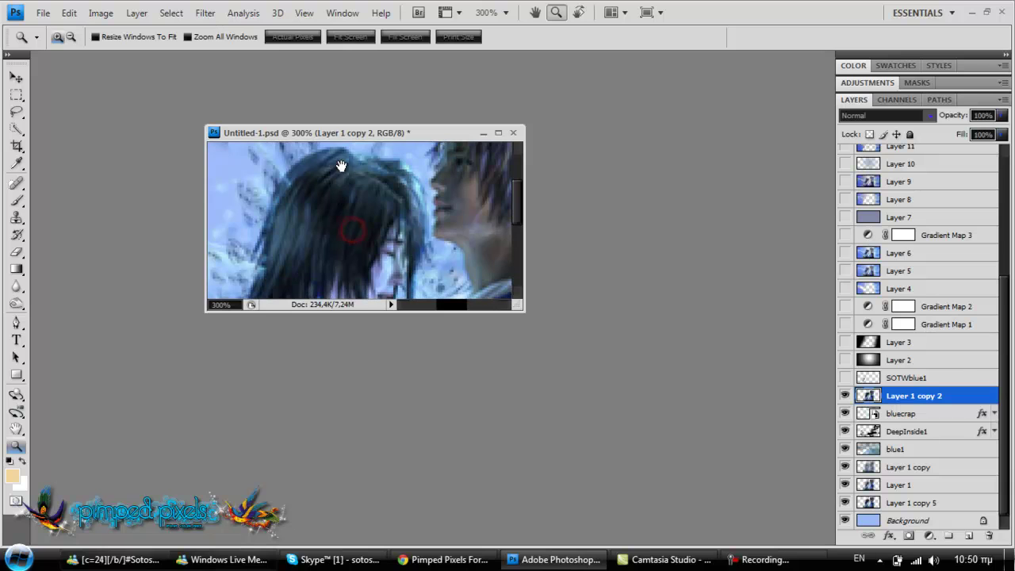
left_click_drag(342, 231, 319, 220)
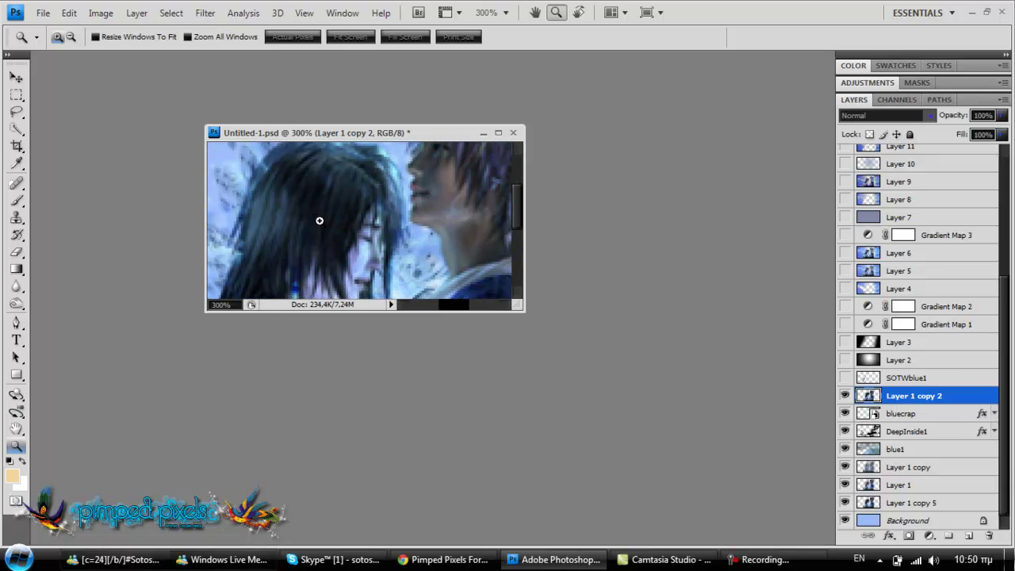
left_click(487, 12)
type("100")
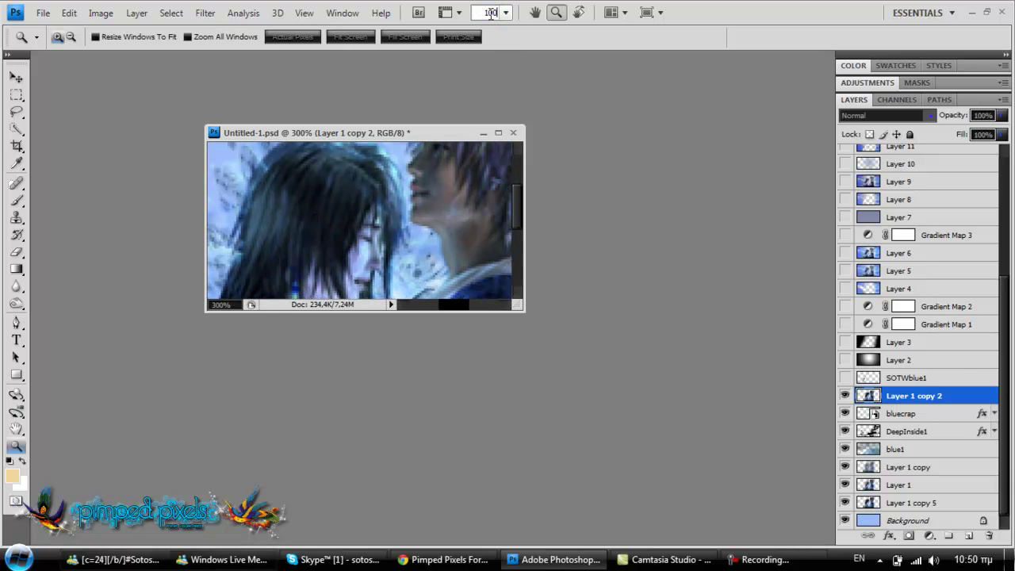
key("Return")
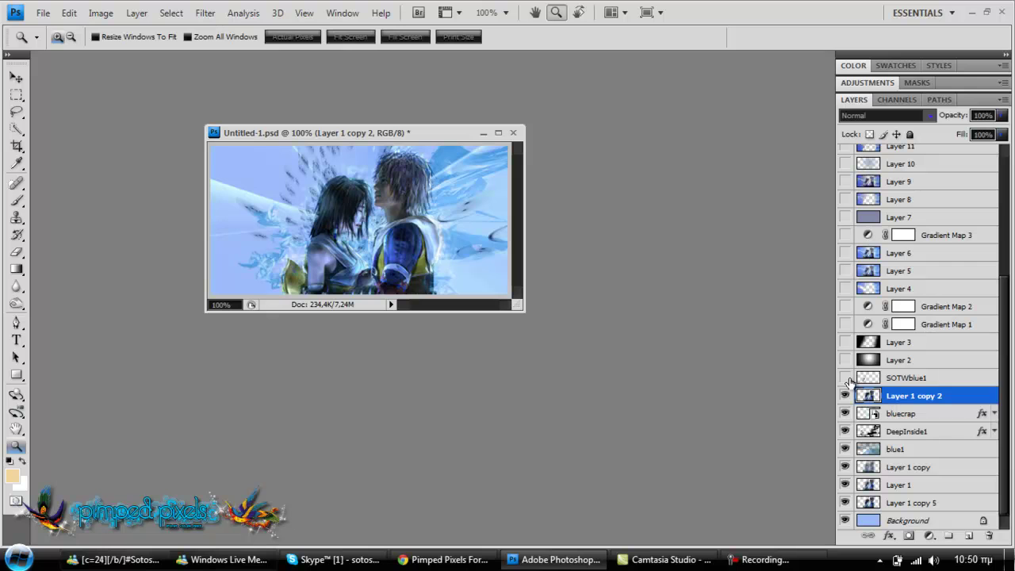
- Dock the floating document window, then select the SOTWblue1 layer and make it visible, comparing the image with and without it
left_click_drag(341, 133, 268, 61)
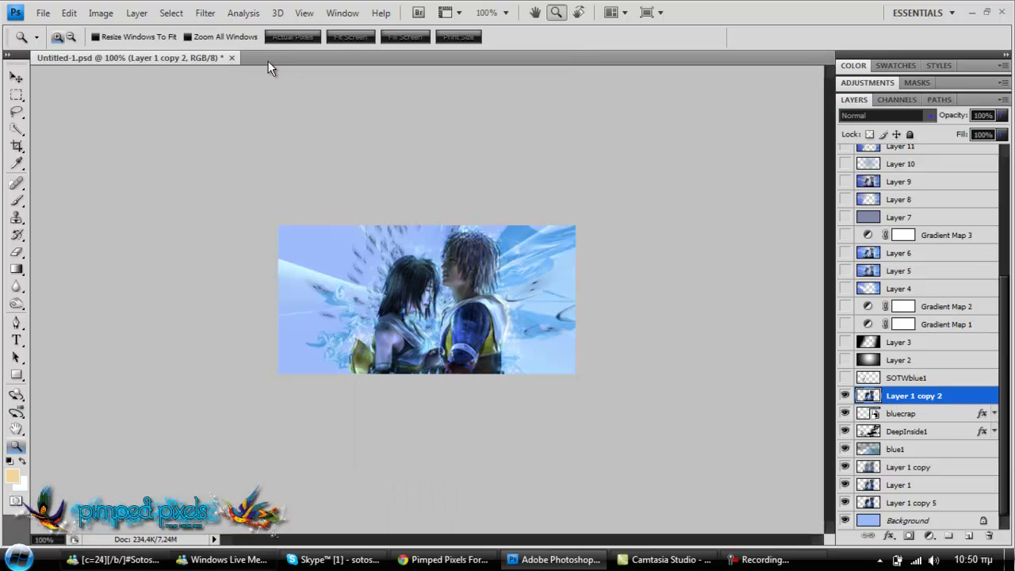
left_click(921, 376)
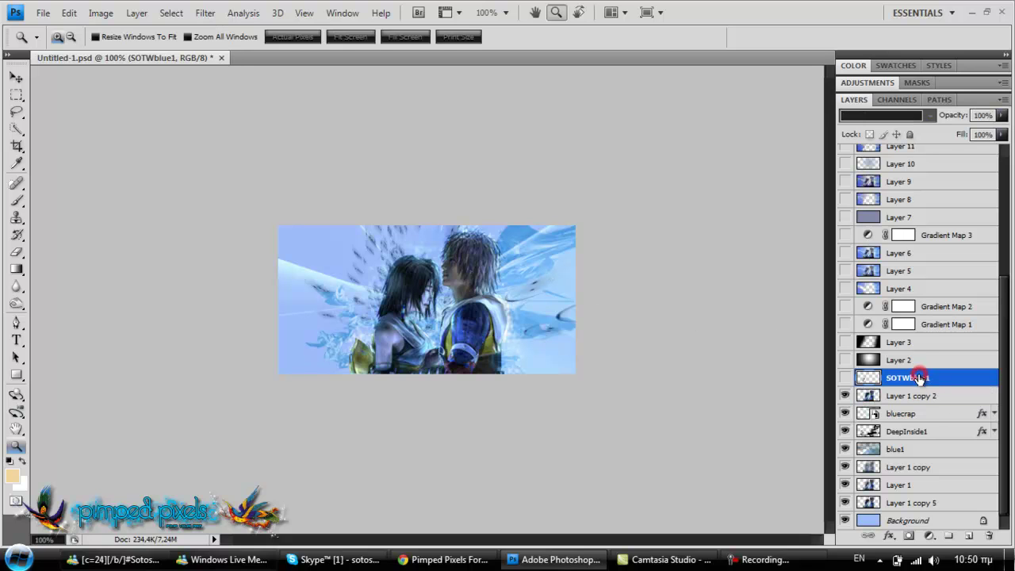
left_click(845, 378)
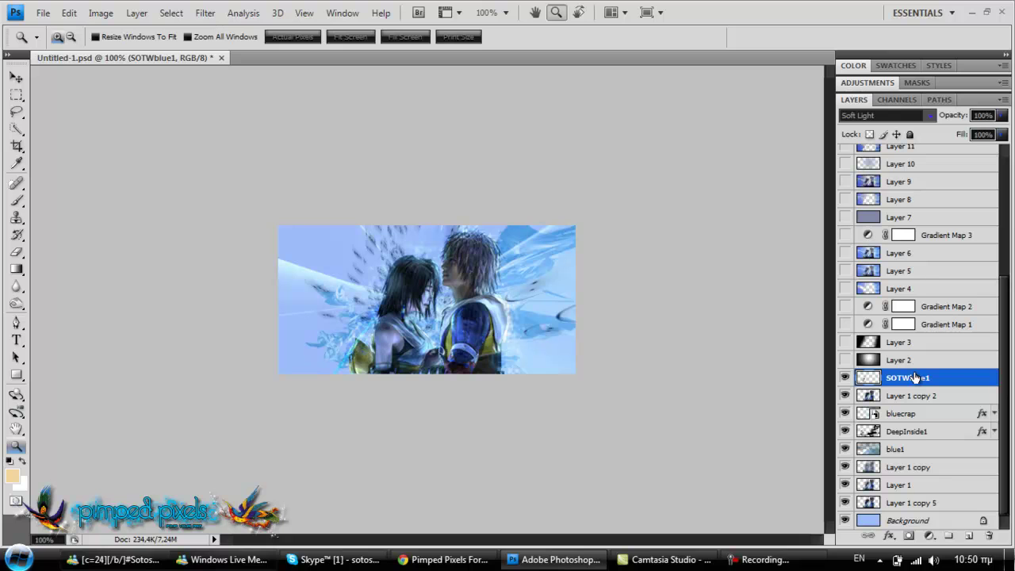
left_click(846, 378)
left_click(845, 377)
- Examine the SOTWblue1 layer's effect near the woman's back at 300%, toggling its visibility, and return the view to 100%
left_click(369, 338)
left_click(369, 338)
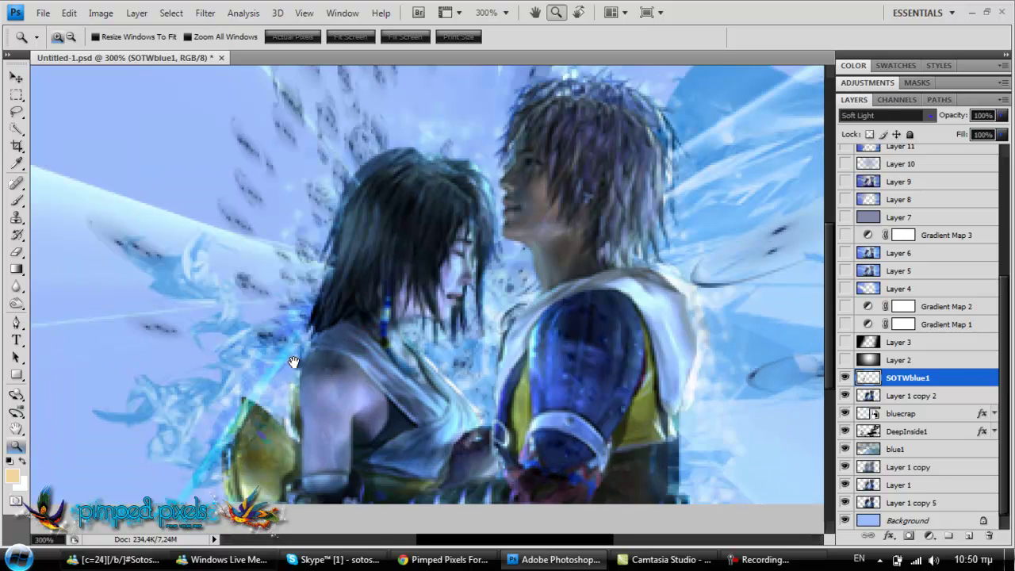
left_click_drag(293, 361, 412, 310)
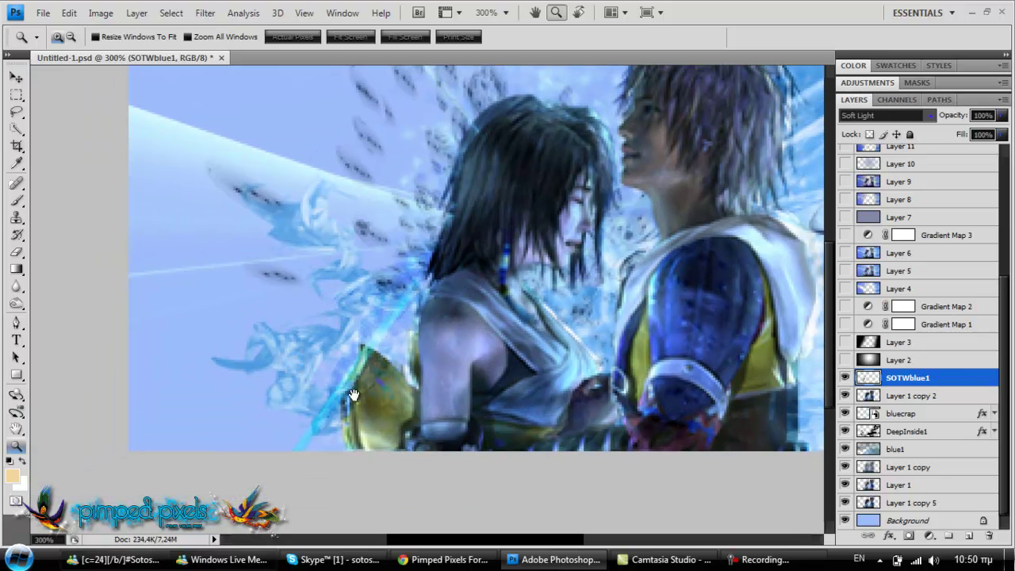
left_click(845, 377)
left_click(845, 377)
left_click(487, 13)
type("100")
key("Return")
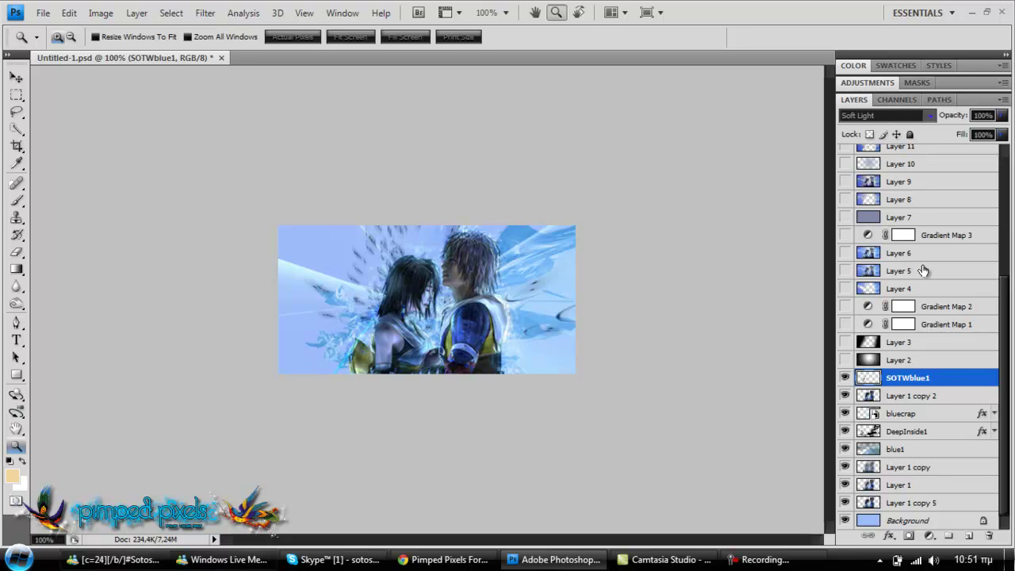
- Make Layer 2 visible and select it, viewing it in isolation before restoring the other revealed layers
left_click(845, 360)
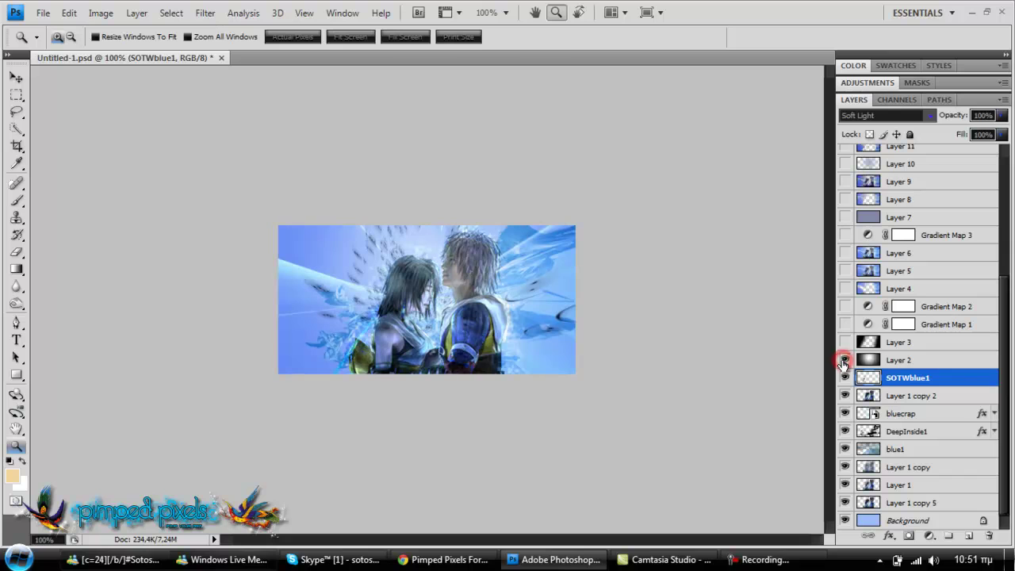
left_click(905, 362)
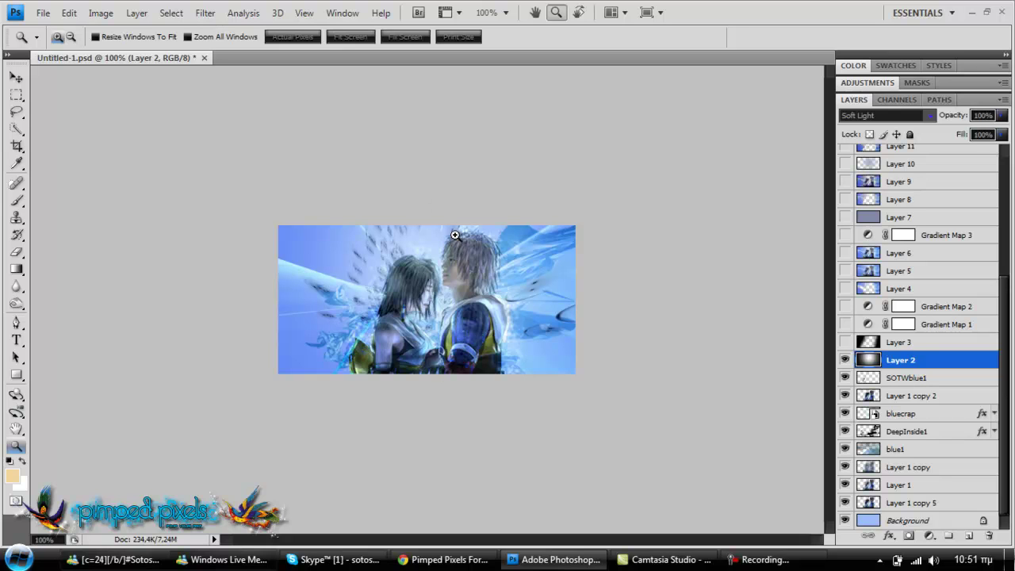
left_click(845, 361, "alt")
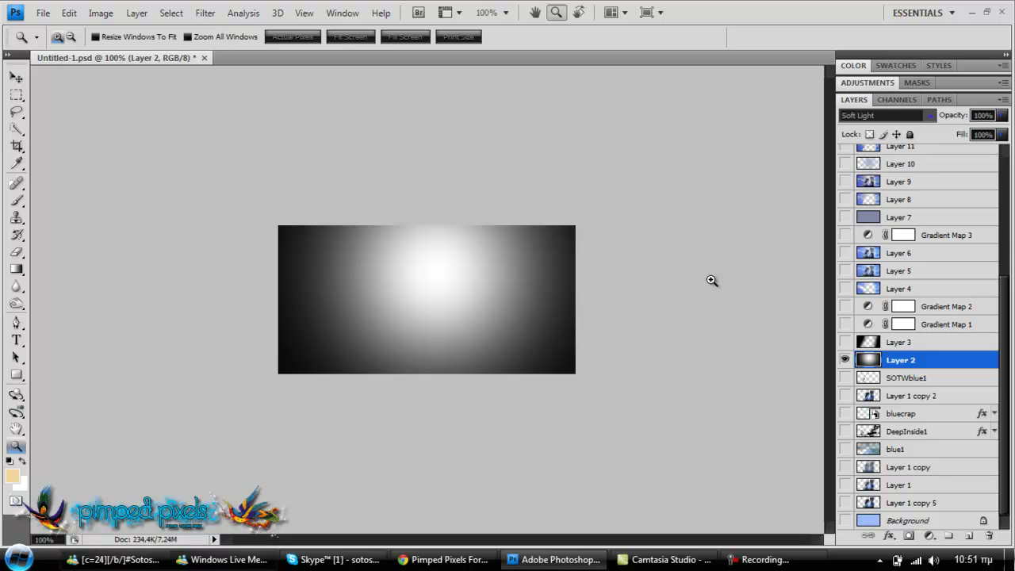
left_click(844, 360, "alt")
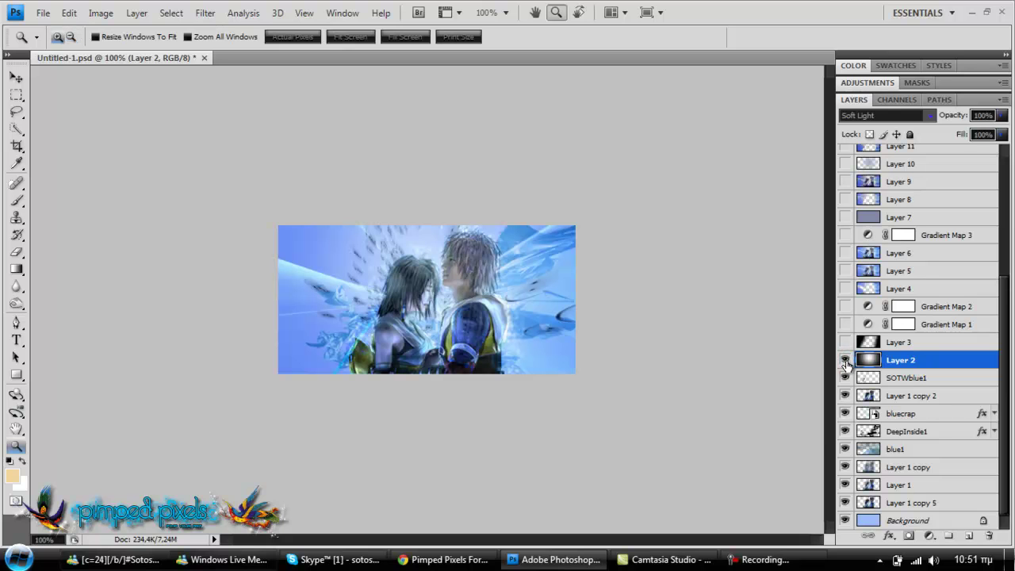
- Select Layer 3 and make it visible, then activate the Brush tool
left_click(896, 338)
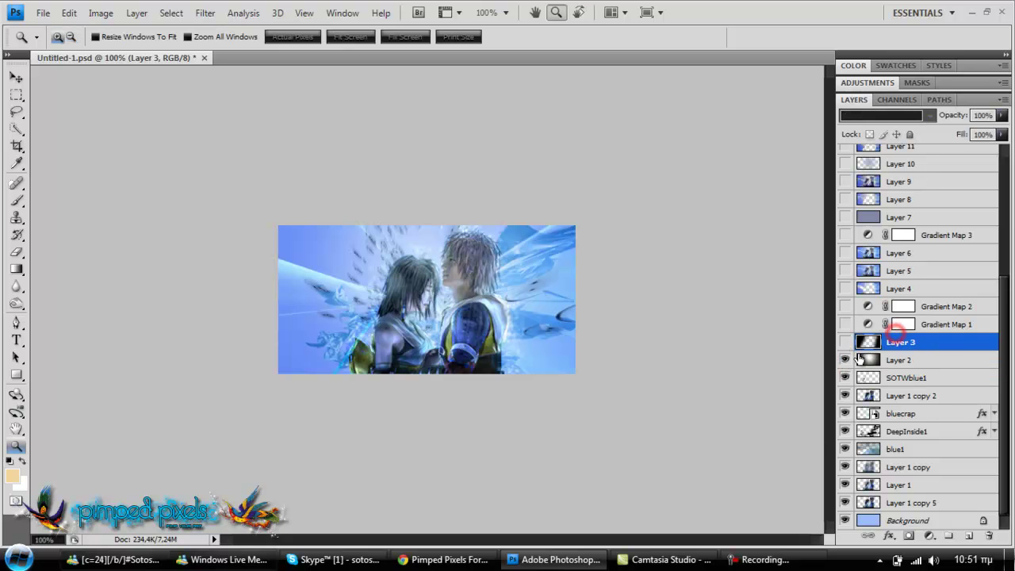
left_click(845, 342)
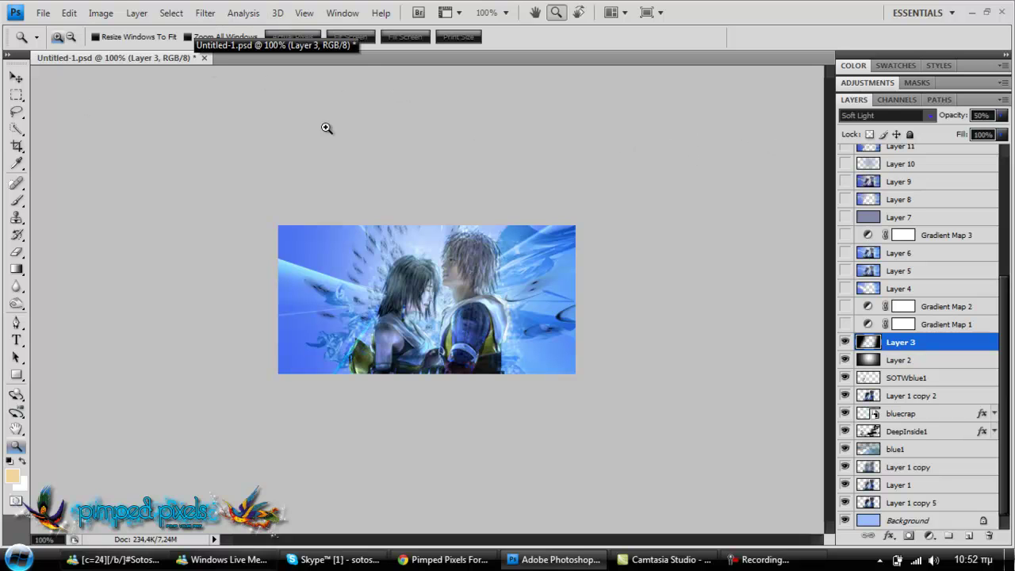
left_click(16, 200)
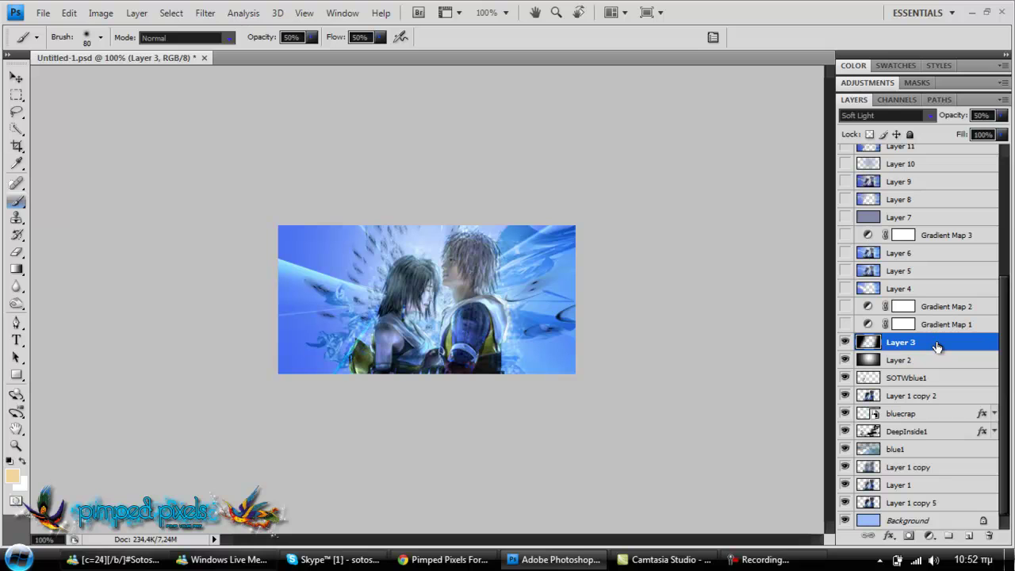
- Make Gradient Map 1 visible, examine its gradient settings, and close them without changes
left_click(846, 324)
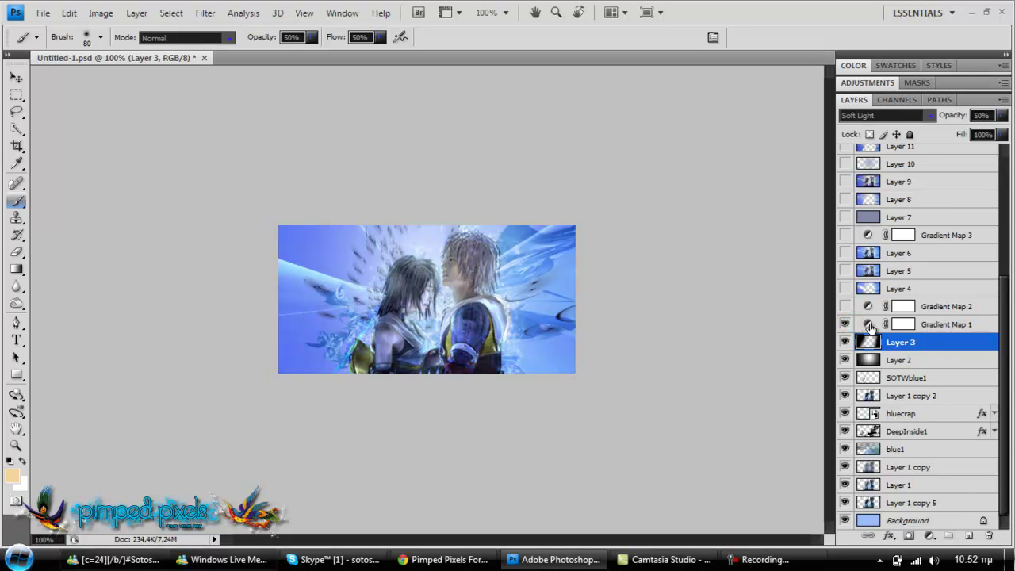
left_click(869, 325)
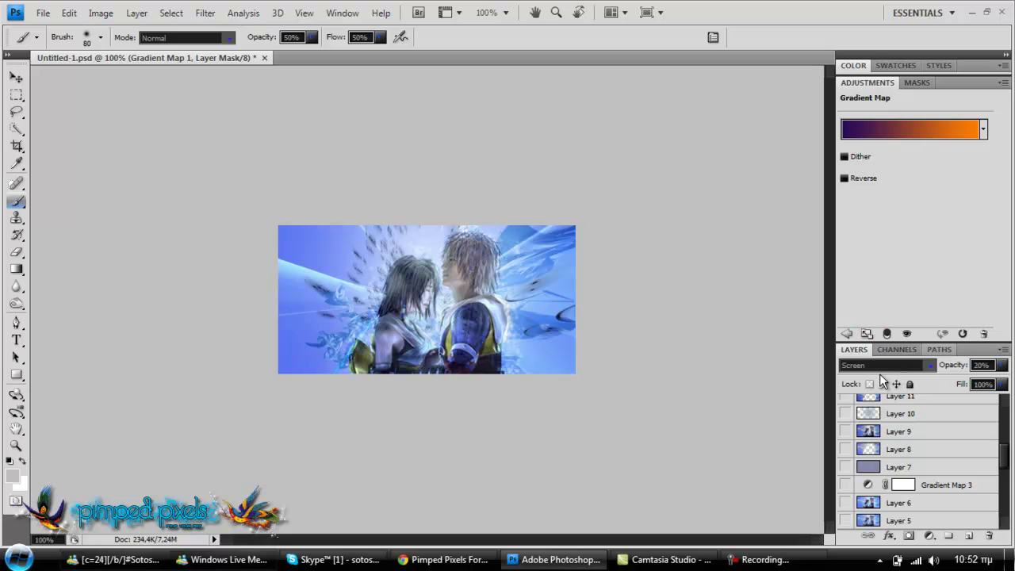
double_click(847, 84)
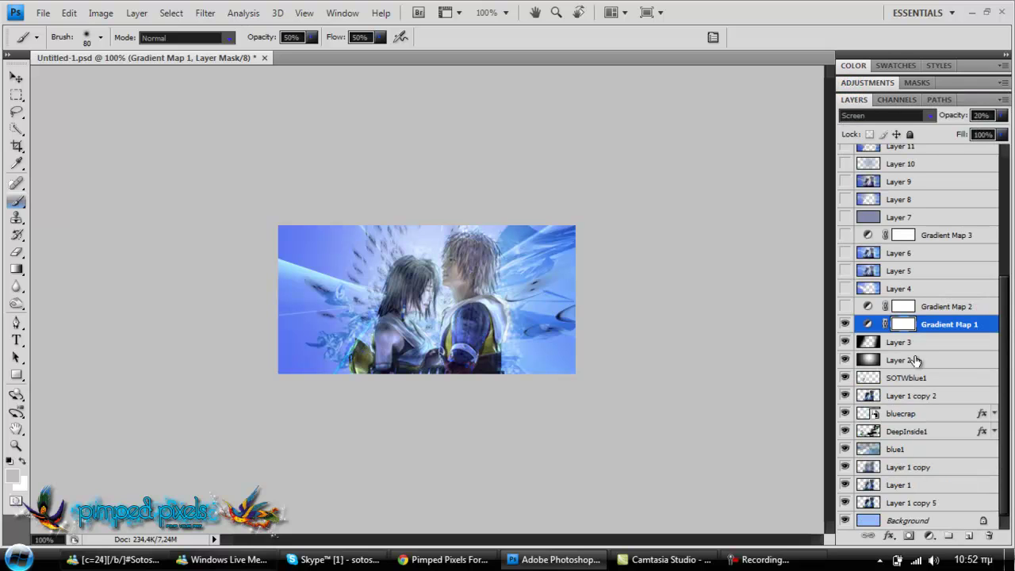
- Make Gradient Map 2 visible, examine its gradient settings, and close them without changes
left_click(845, 306)
left_click(869, 306)
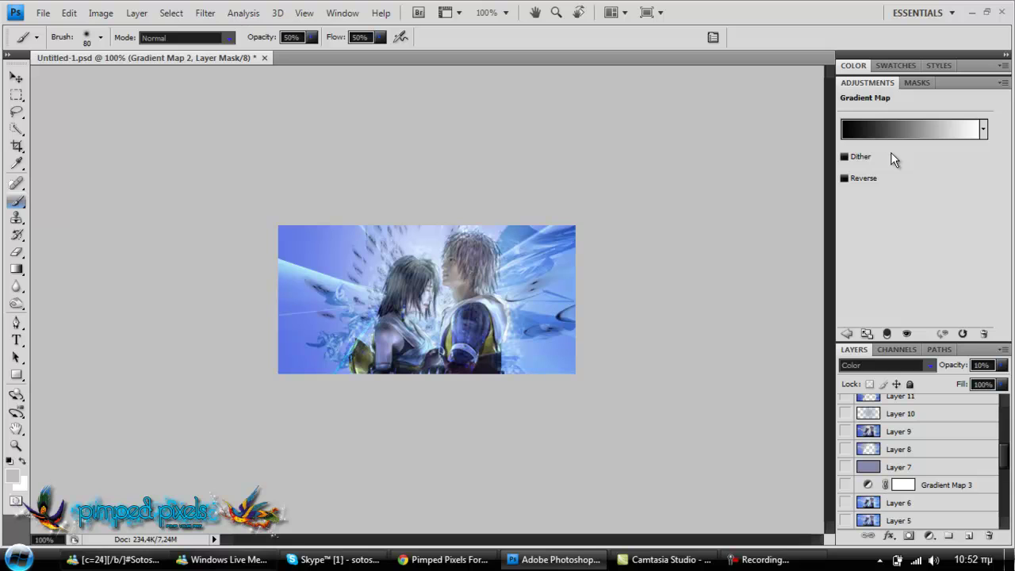
double_click(872, 82)
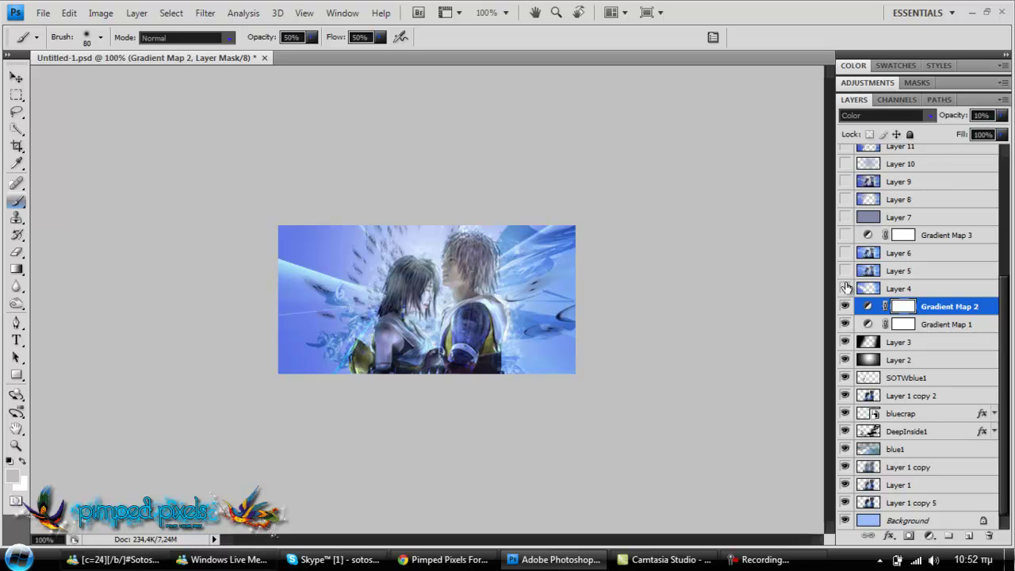
- Select Layer 4 and make it visible, then review the Displace filter's scale settings and cancel without applying them
left_click(908, 290)
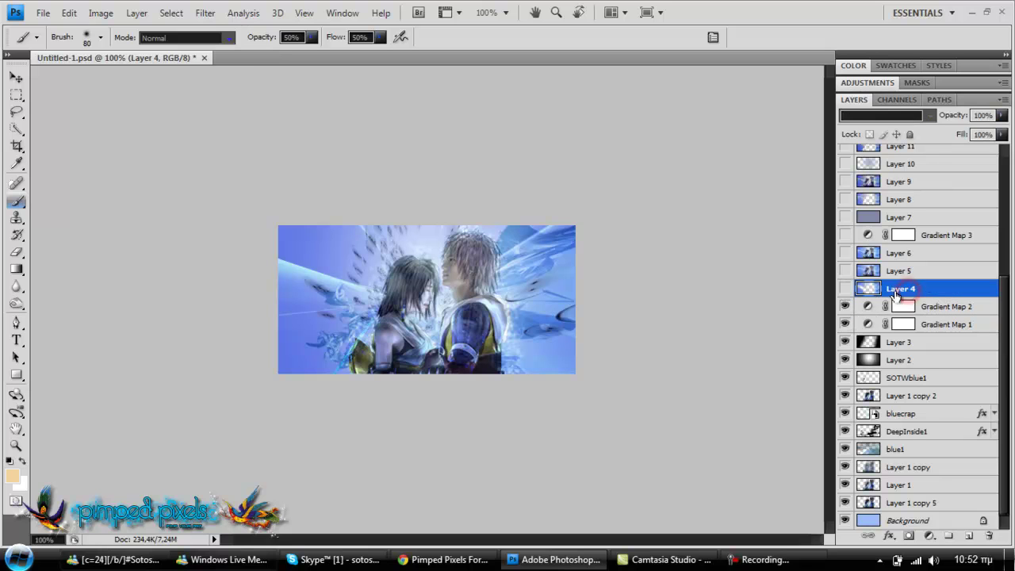
left_click(846, 290)
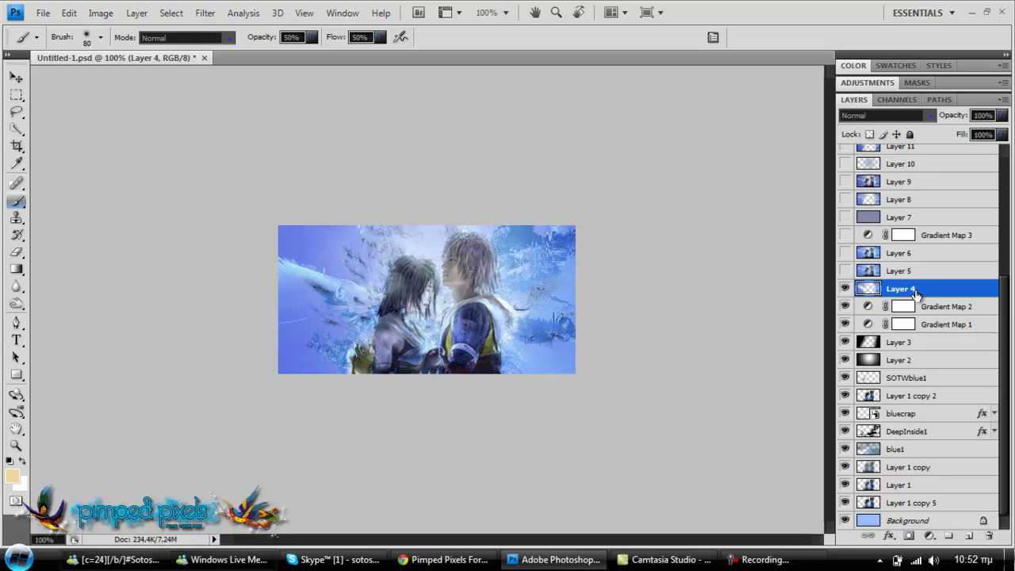
left_click(205, 12)
mouse_move(226, 165)
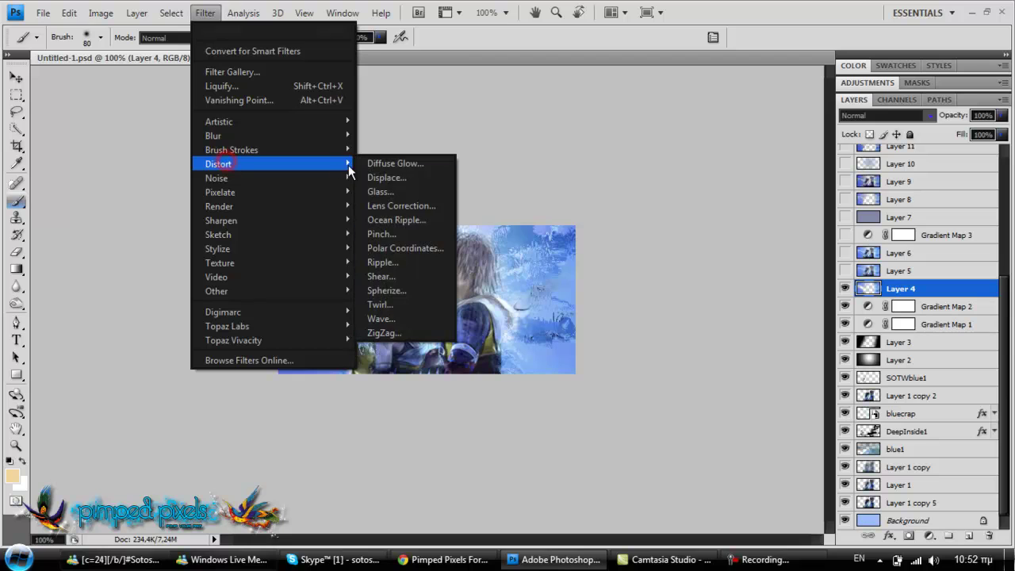
left_click(408, 179)
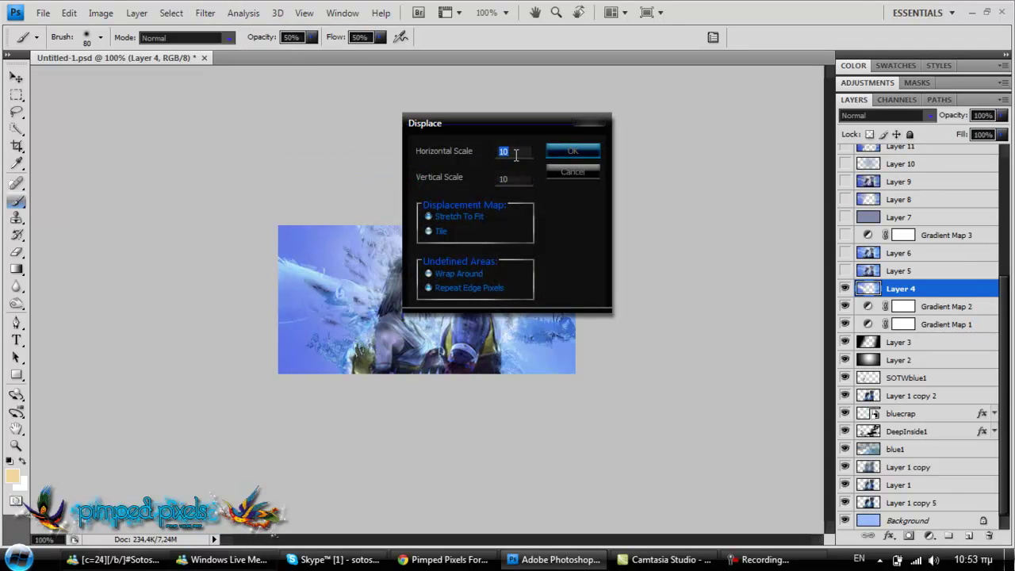
left_click(561, 175)
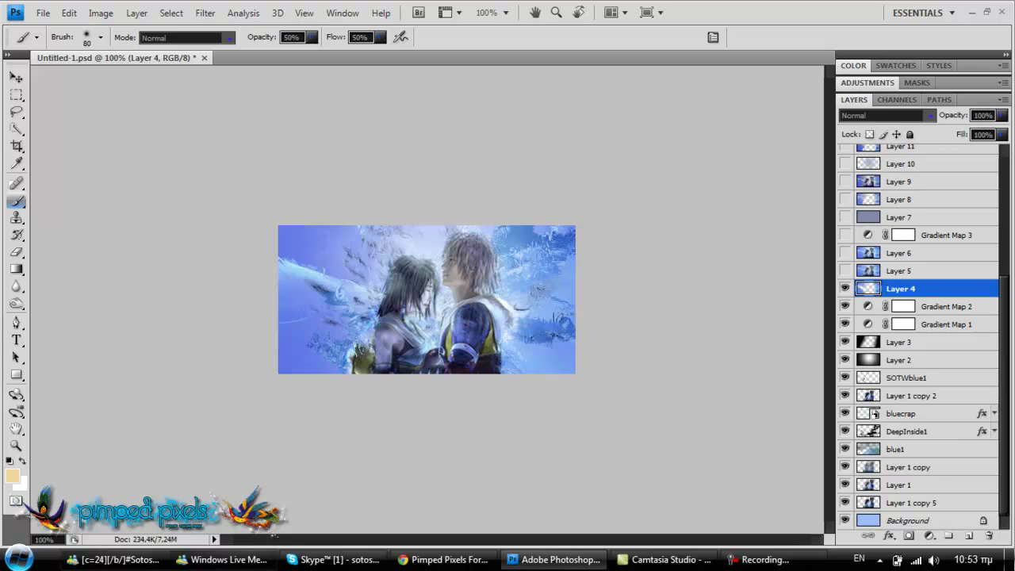
- Make Layer 5 visible and select it, comparing the image with and without the layer
left_click(845, 271)
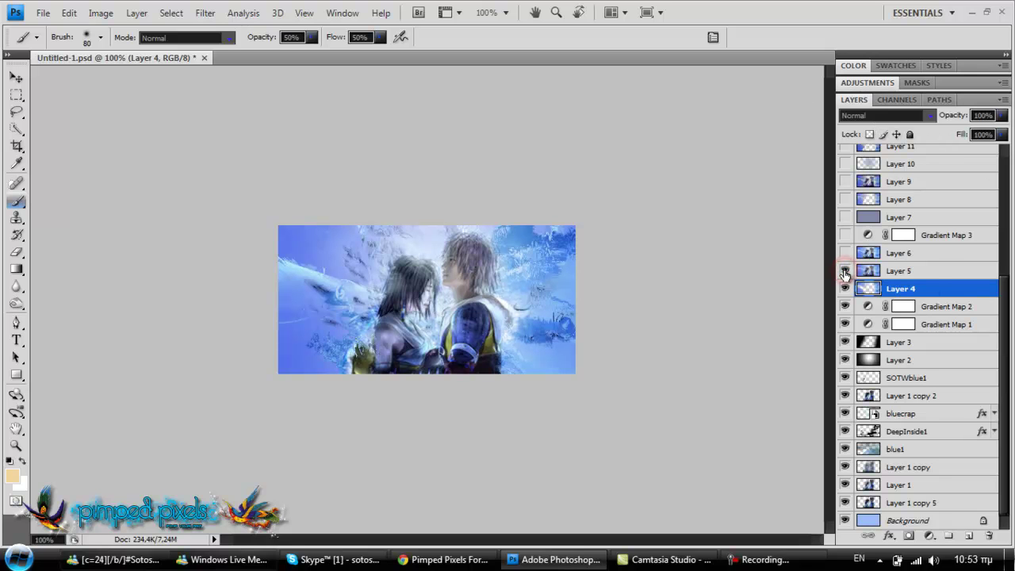
left_click(898, 271)
left_click(847, 272)
left_click(846, 272)
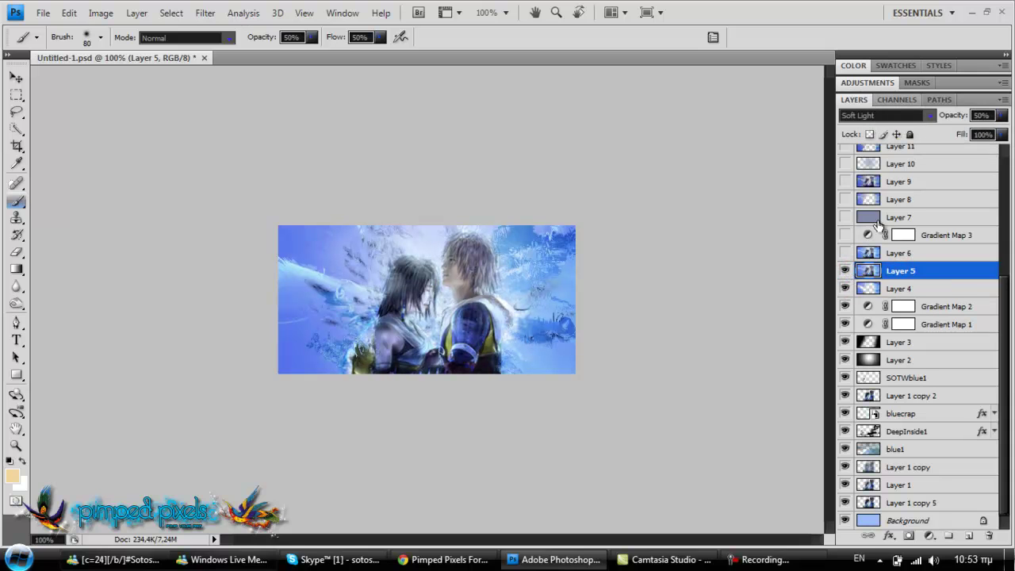
- Examine the Gaussian Blur radius setting for Layer 5 and close the filter without applying it
left_click(205, 12)
mouse_move(278, 136)
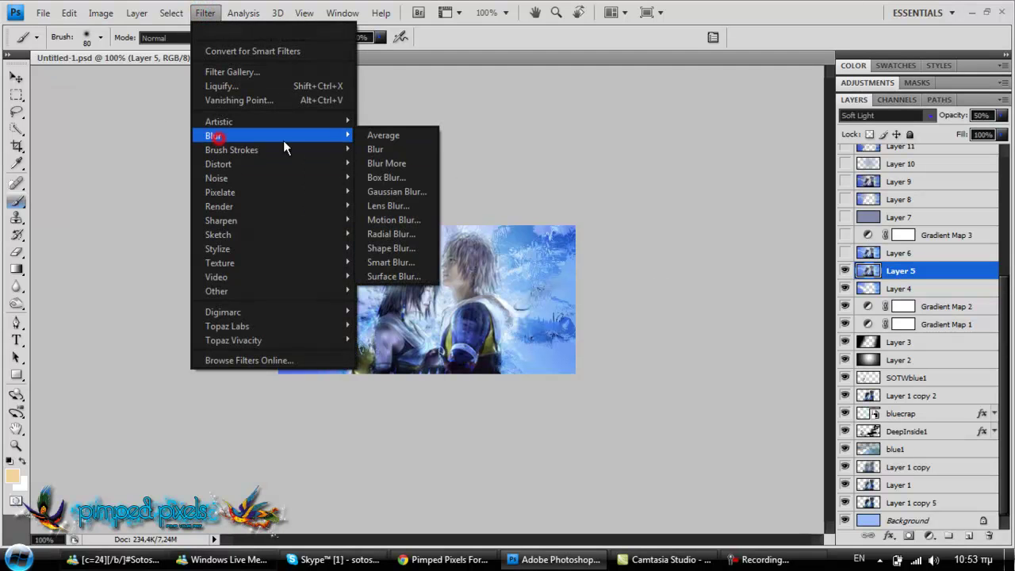
left_click(384, 192)
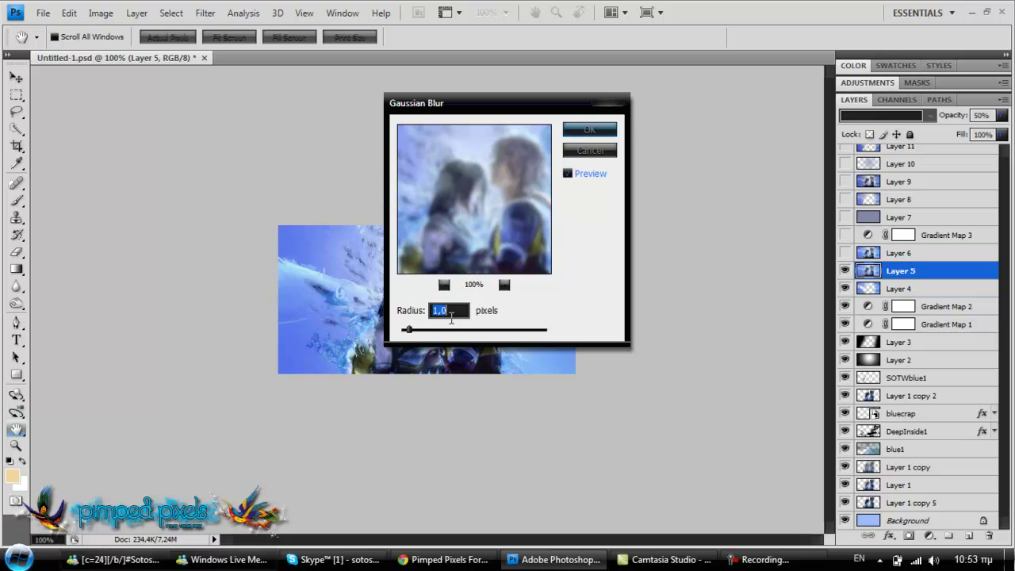
left_click(585, 151)
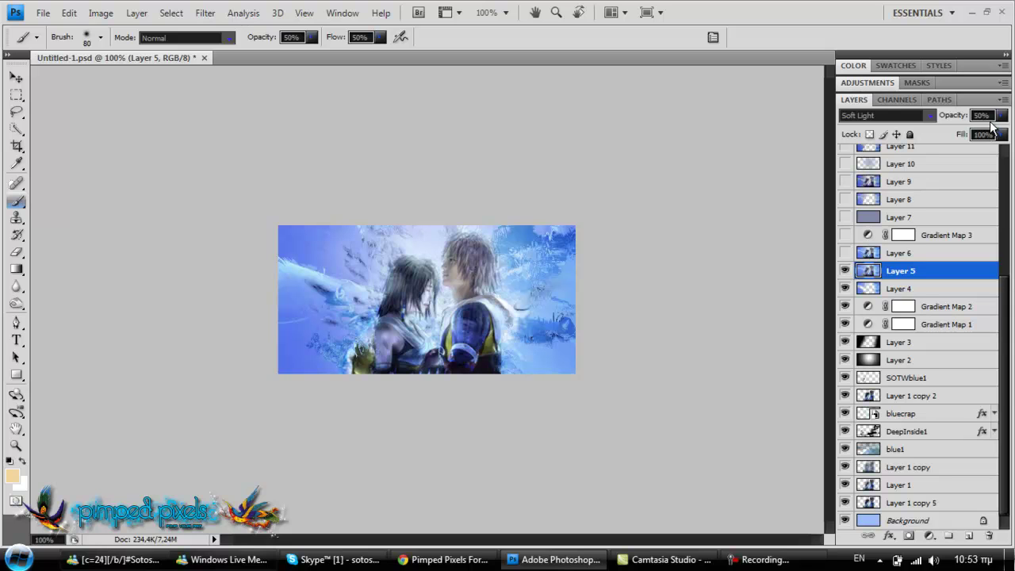
- Make Layer 6 visible and select it, then switch to the Sharpen tool at 50% strength to show its use
left_click(844, 254)
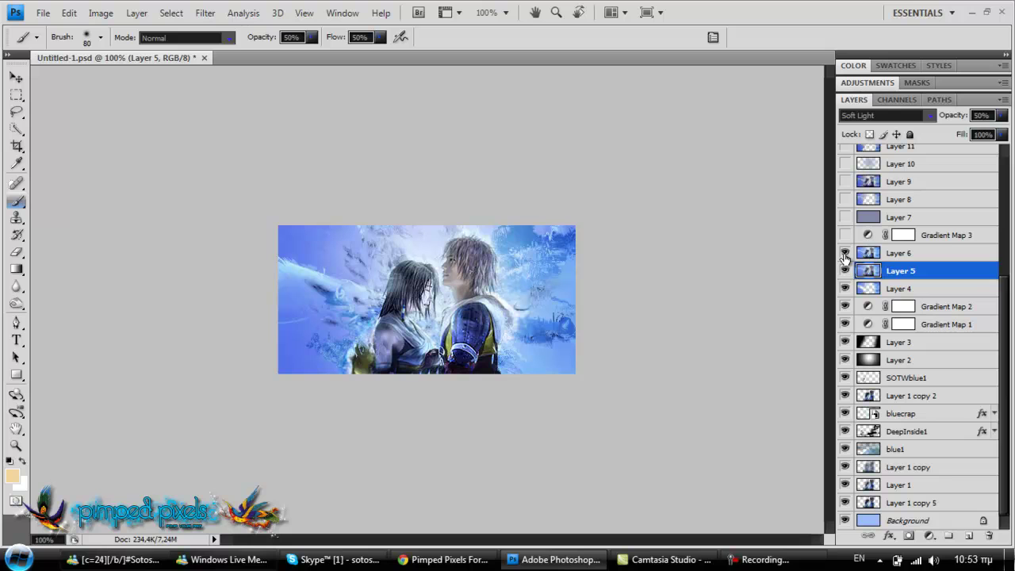
left_click(879, 253)
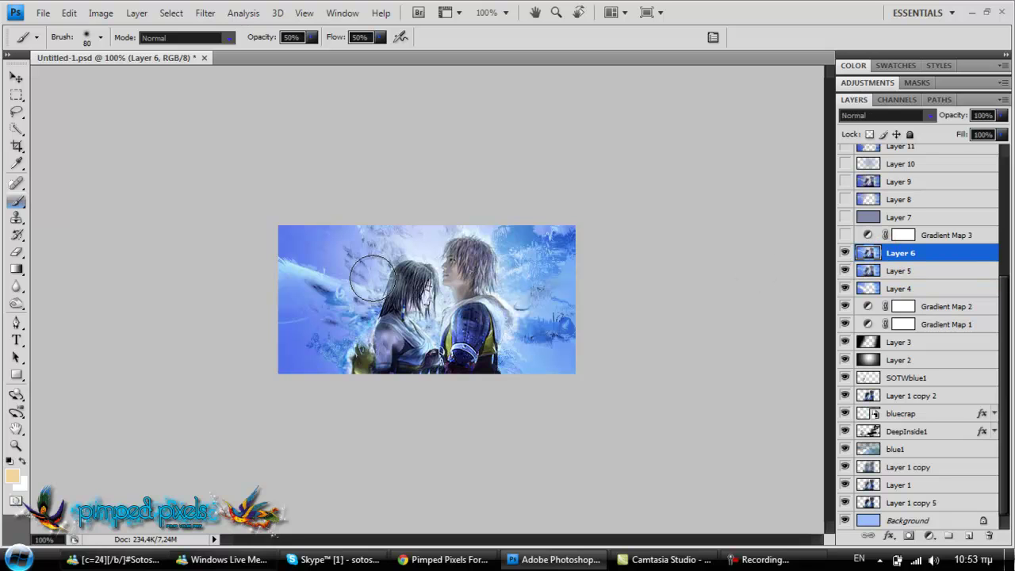
left_click(16, 305)
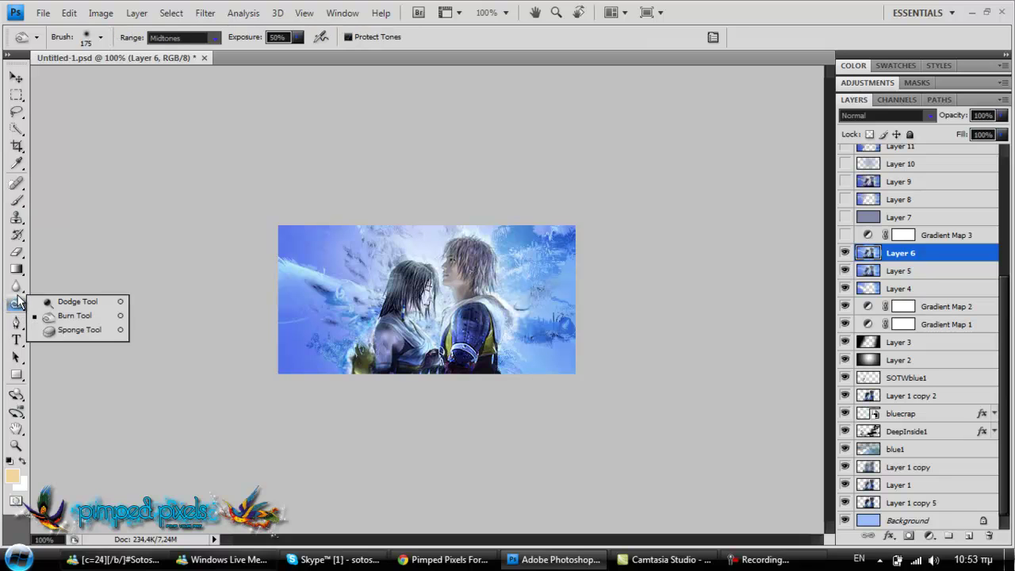
left_click(16, 287)
left_click(65, 300)
mouse_move(286, 304)
left_mouse_down()
mouse_move(398, 305)
mouse_move(408, 286)
mouse_move(391, 355)
mouse_move(461, 268)
mouse_move(452, 316)
mouse_move(458, 280)
mouse_move(487, 311)
mouse_move(519, 283)
left_mouse_up()
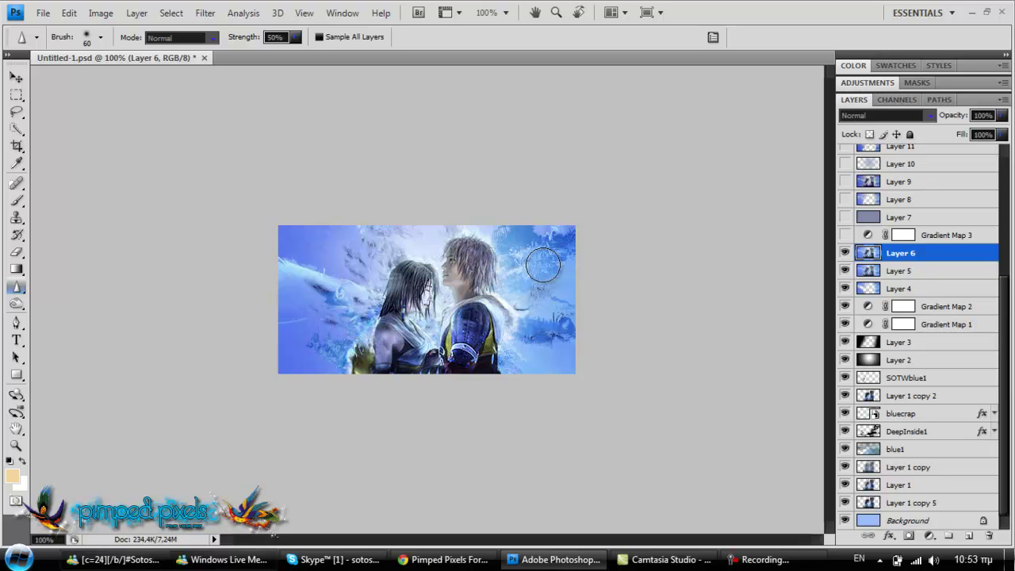
- Make Gradient Map 3 visible, examine its gradient's color stops, and close the settings without changes
left_click(844, 234)
left_click(867, 235)
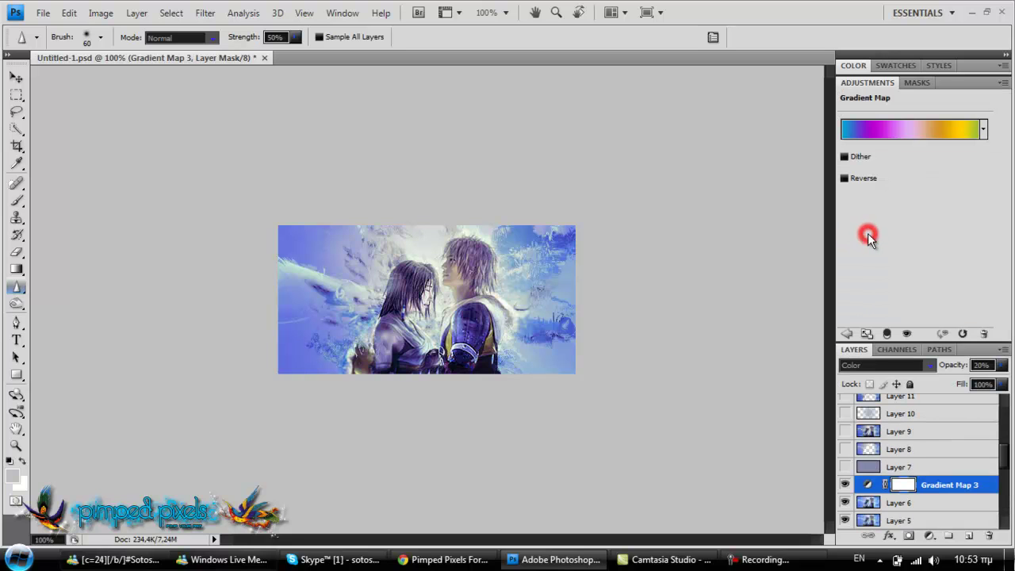
left_click(855, 131)
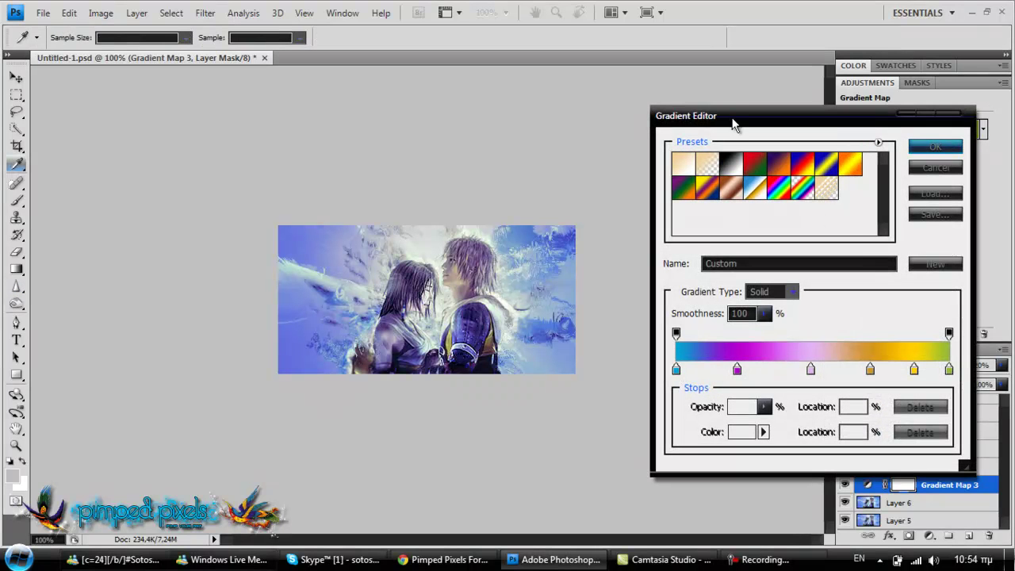
left_click_drag(731, 117, 684, 104)
left_click(629, 355)
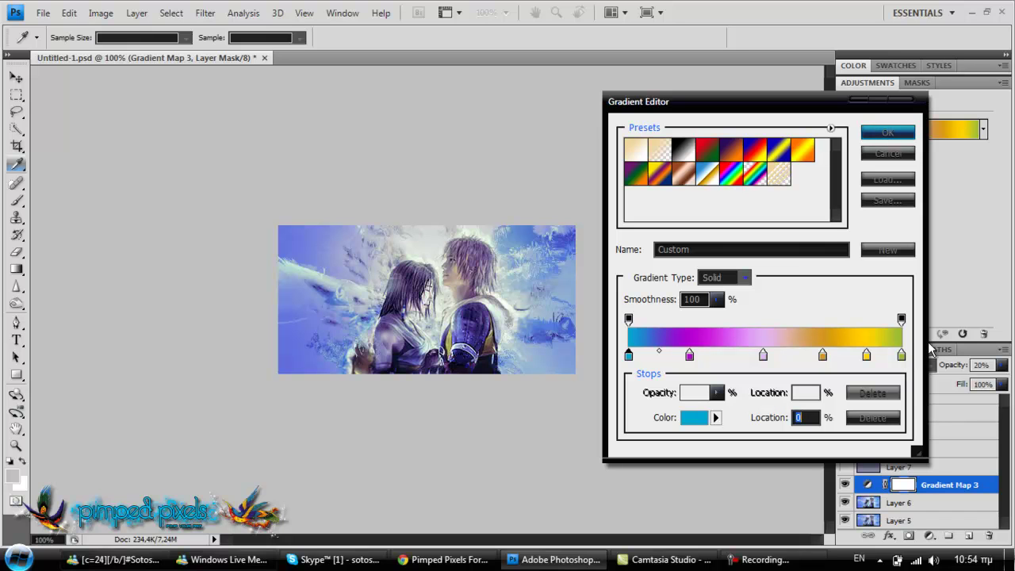
left_click(886, 154)
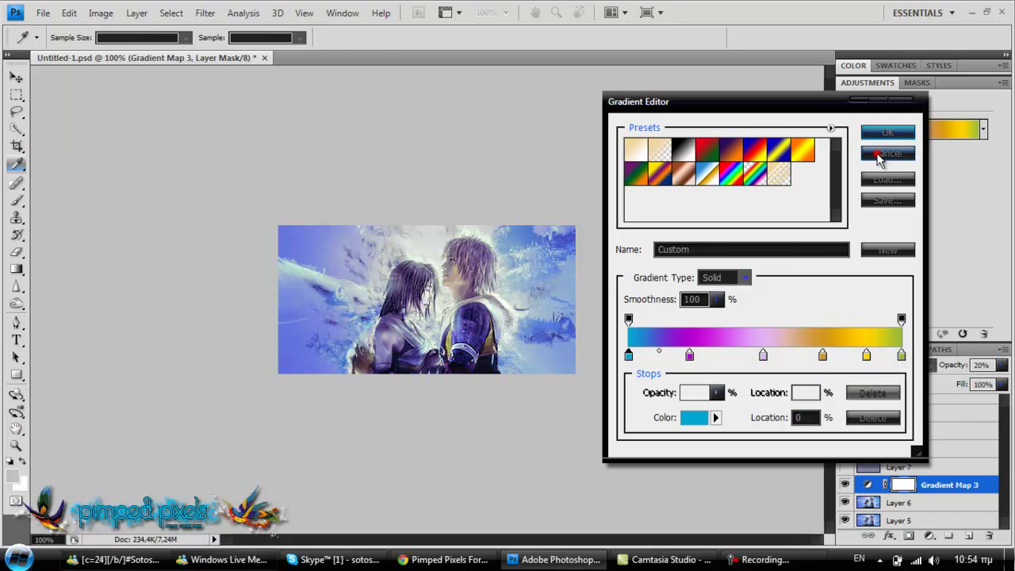
left_click(866, 84)
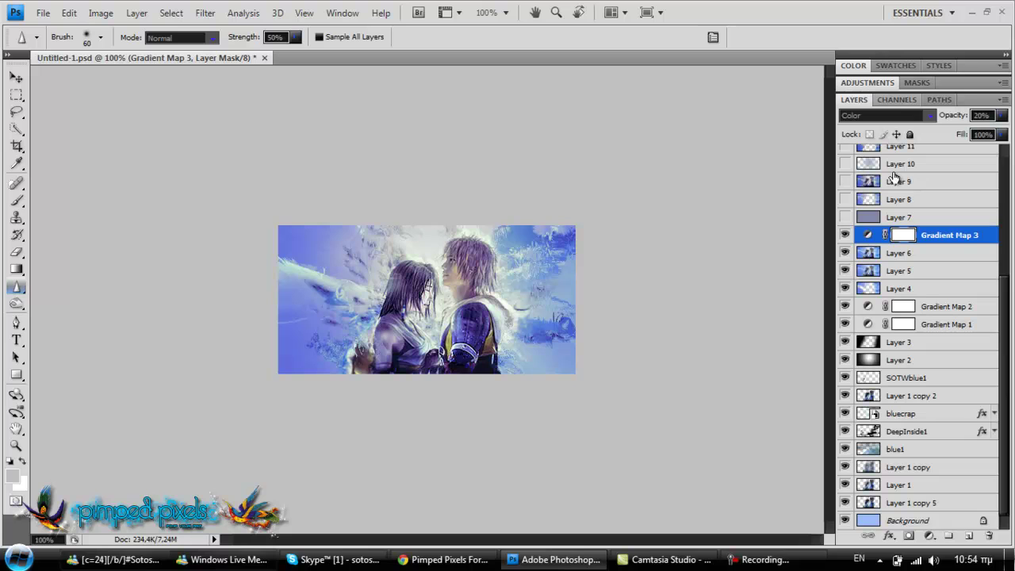
- Select Layer 7 and make it visible, comparing the image with and without it and reviewing its opacity
left_click(901, 217)
left_click(845, 217)
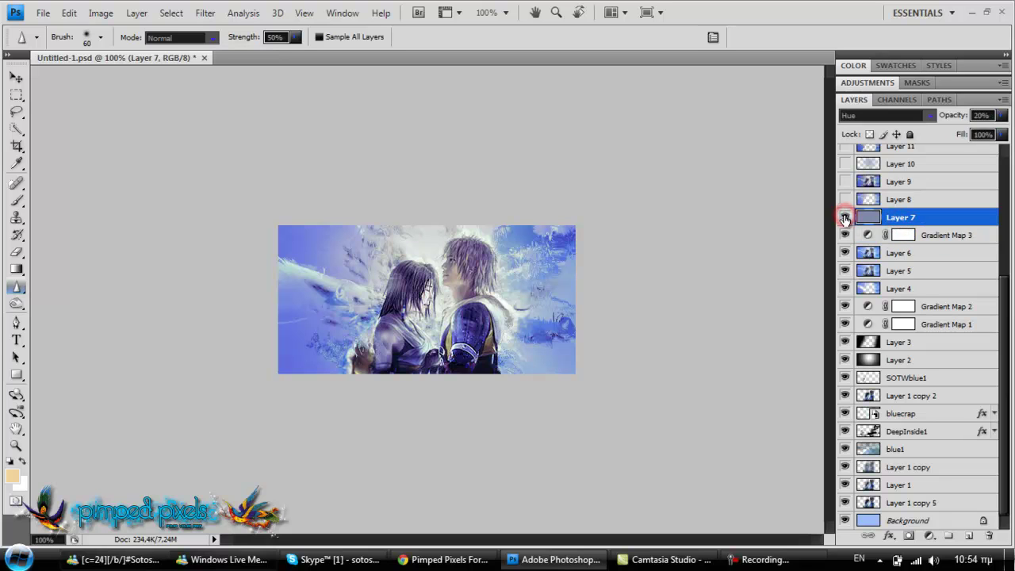
left_click(845, 218)
left_click(845, 219)
left_click(846, 219)
left_click(845, 219)
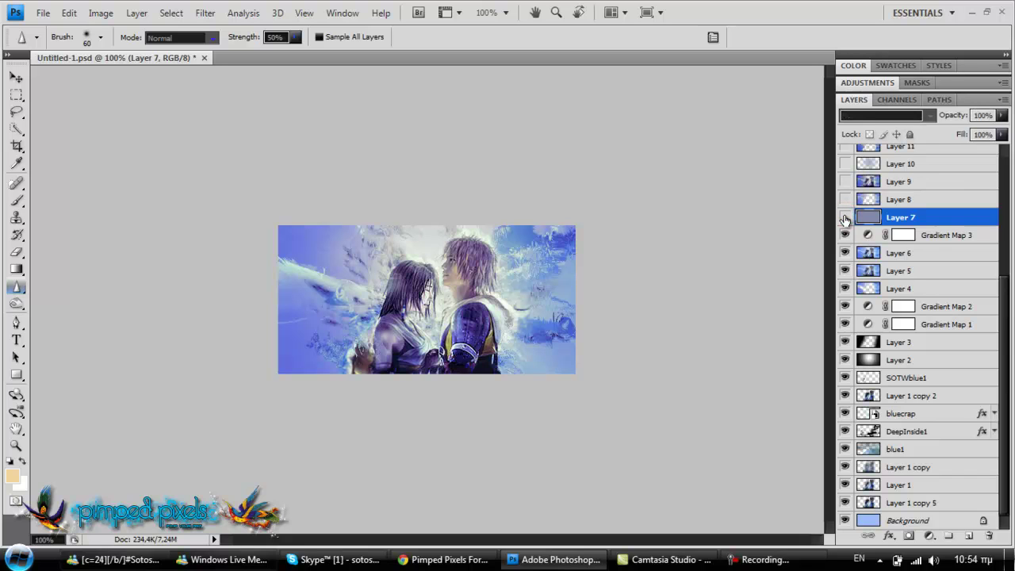
left_click(846, 219)
left_click(991, 115)
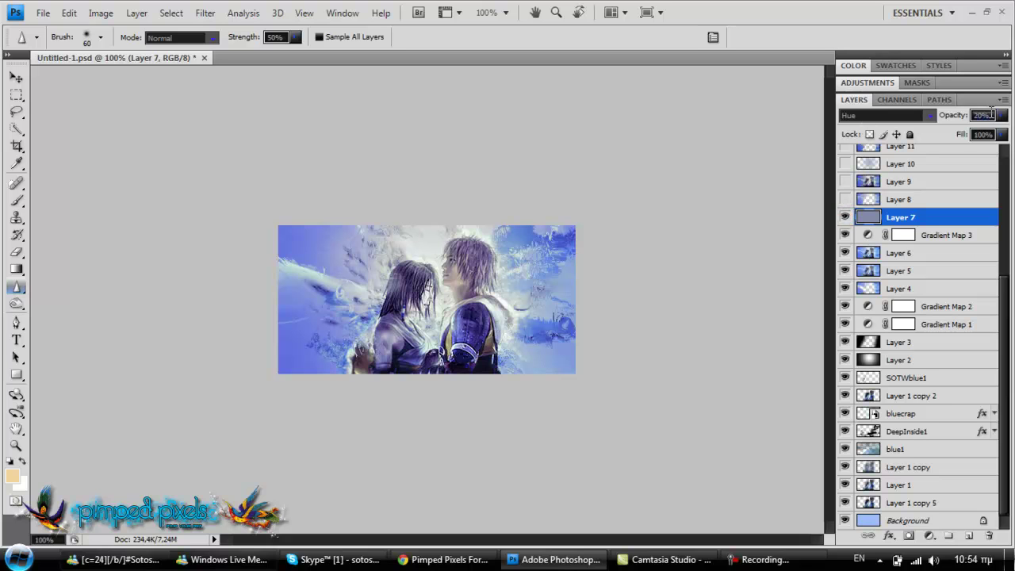
- Select Layer 8 and make it visible, comparing the image with and without the layer
left_click(903, 203)
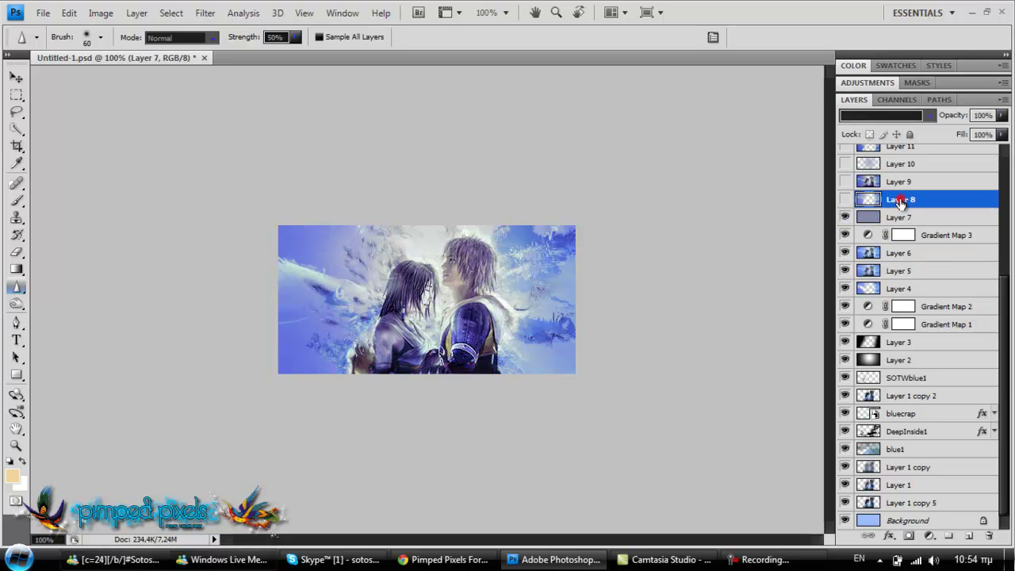
left_click(845, 201)
left_click(845, 201)
left_click(845, 201)
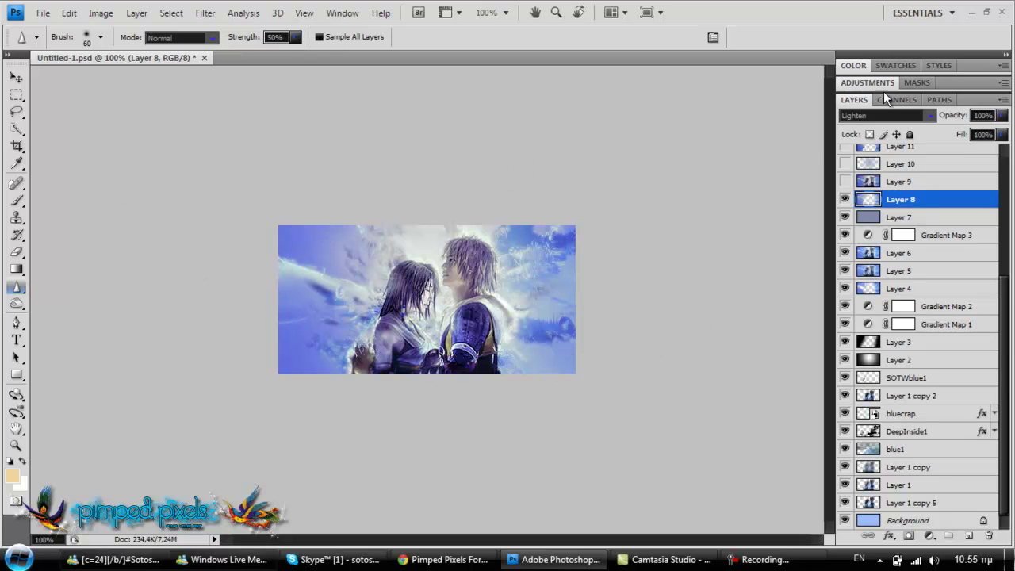
- Make Layer 9 visible and select it, comparing the image with and without the layer
left_click(845, 181)
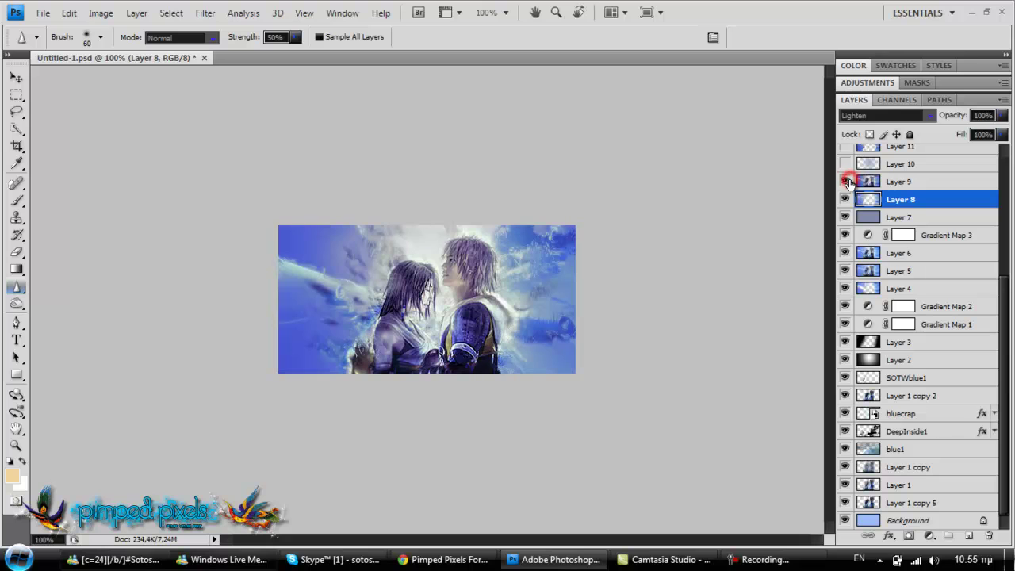
left_click(890, 183)
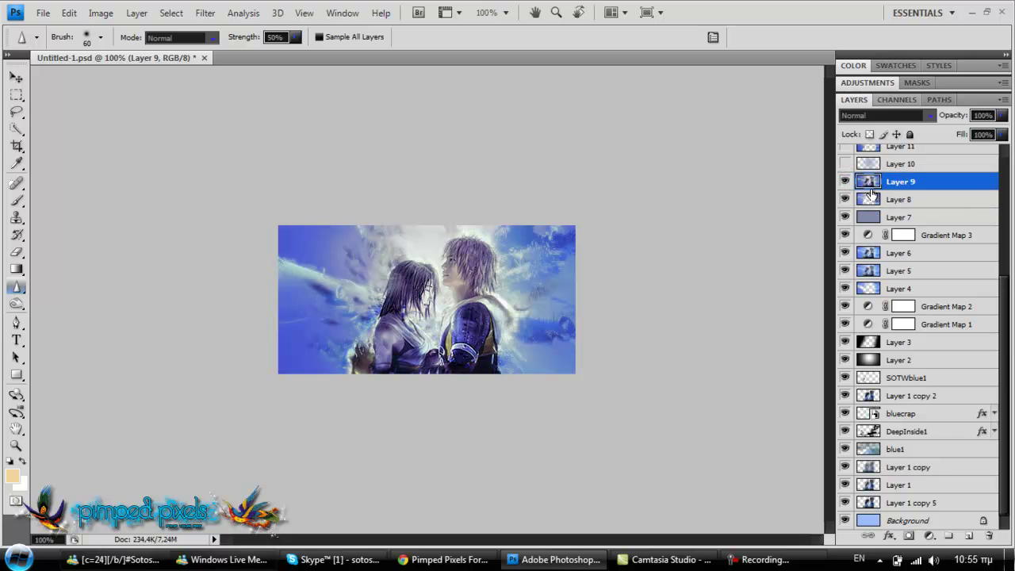
left_click(842, 180)
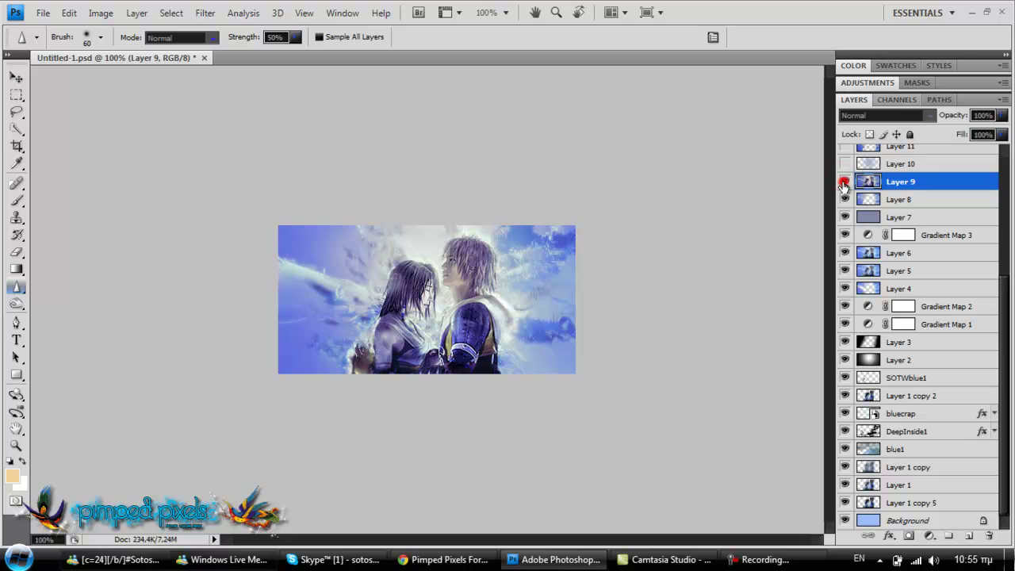
left_click(844, 181)
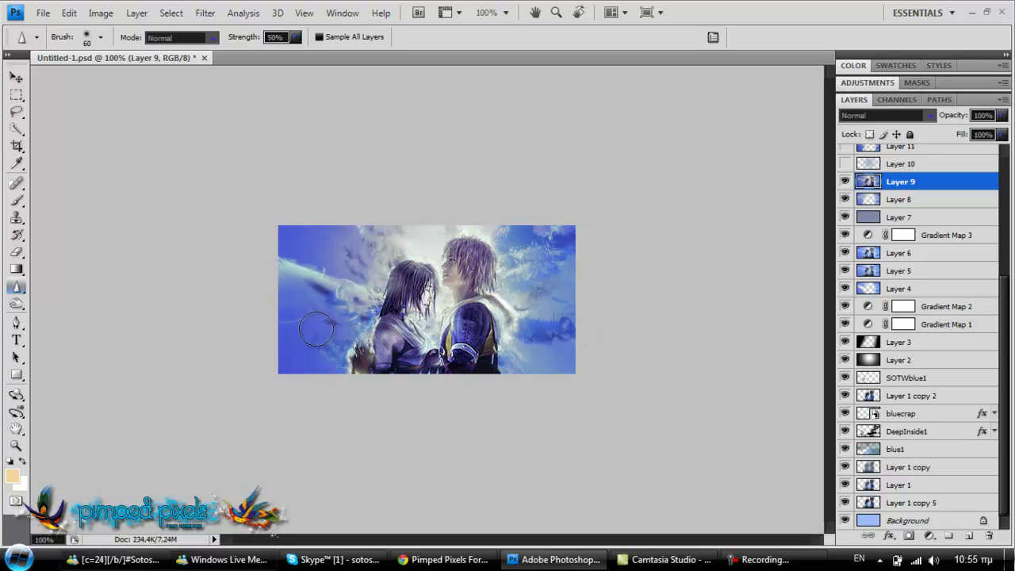
left_click(845, 181)
left_click(845, 182)
left_click(845, 182)
left_click(845, 181)
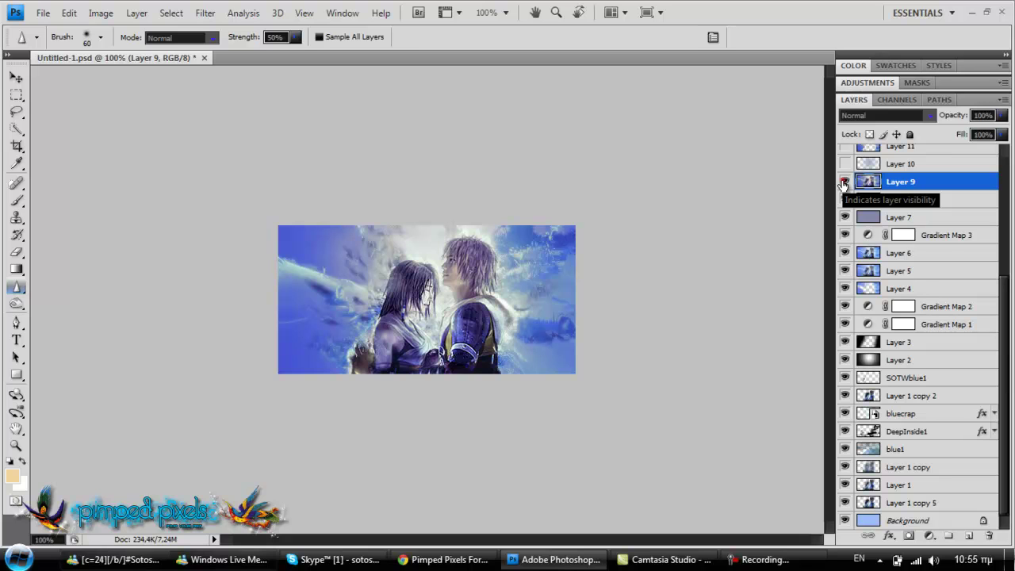
left_click(845, 181)
left_click(845, 181)
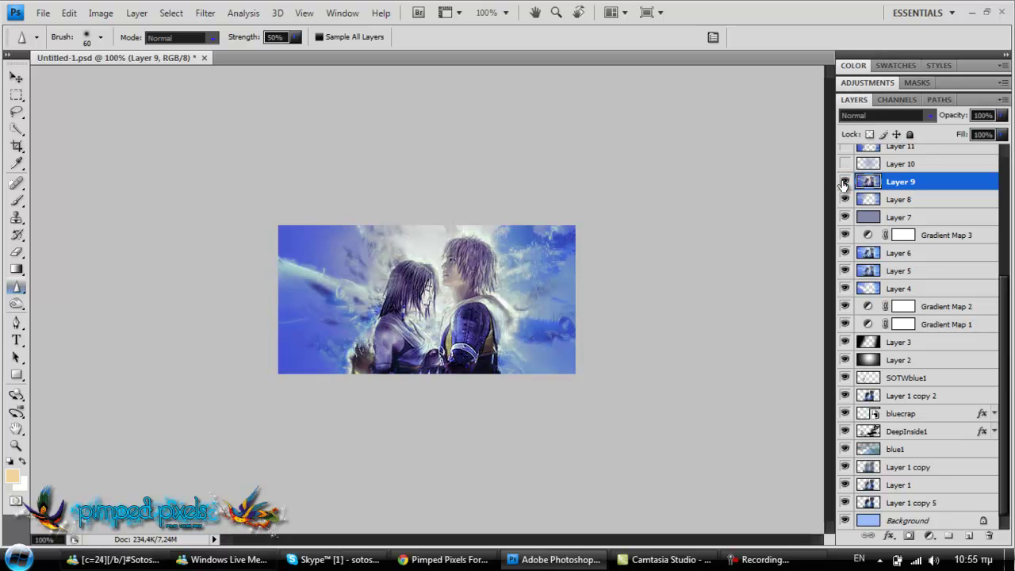
- Select Layer 10 and make it visible above Layer 9
scroll(844, 182, "up", 3)
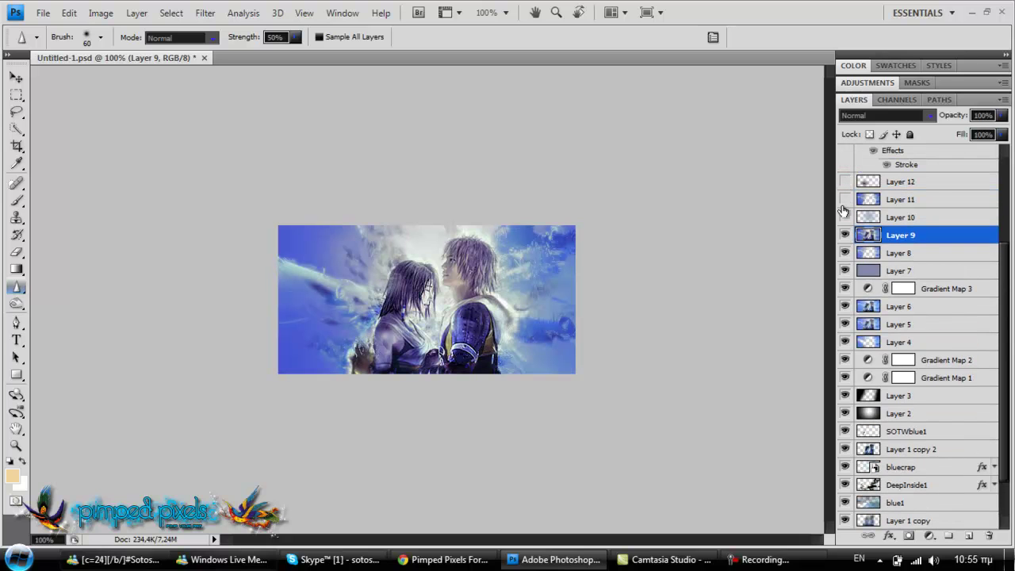
left_click(847, 217)
left_click(899, 215)
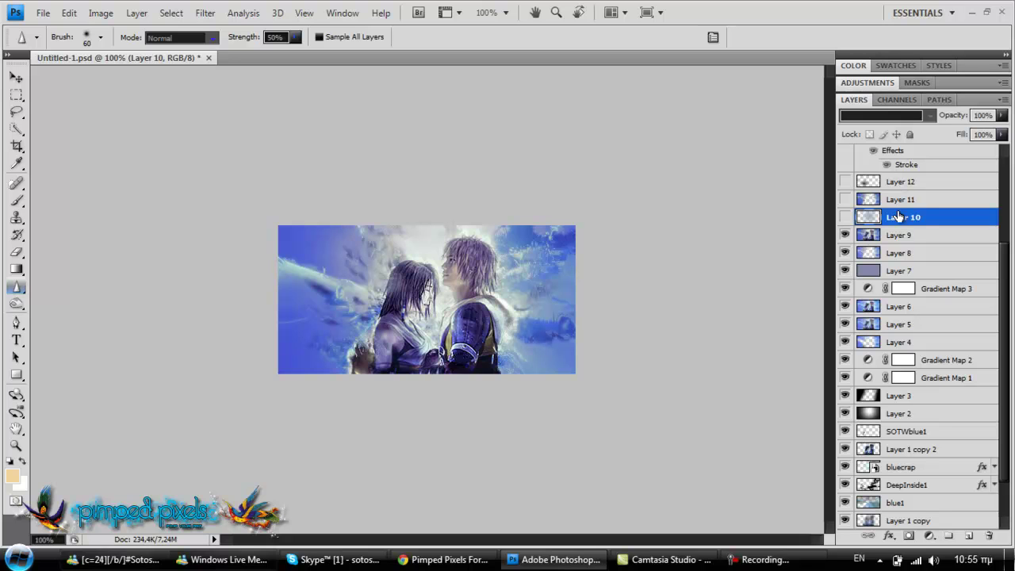
left_click(845, 217)
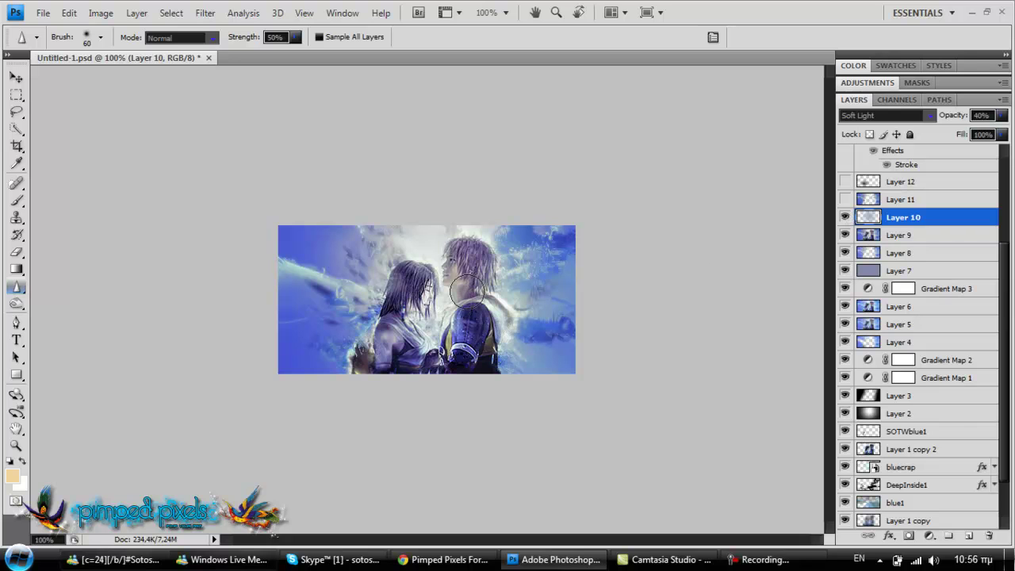
- Undo the brief Sharpen stroke on Layer 10 and compare the image with and without the layer
mouse_move(468, 289)
left_mouse_down()
mouse_move(460, 300)
mouse_move(482, 256)
mouse_move(468, 283)
left_mouse_up()
key("ctrl+z")
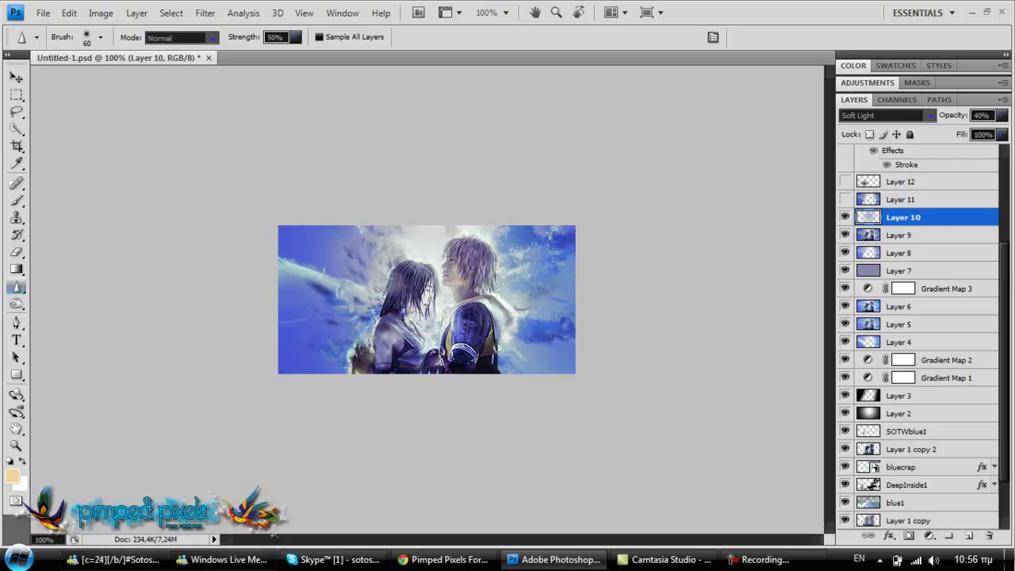
left_click(846, 219)
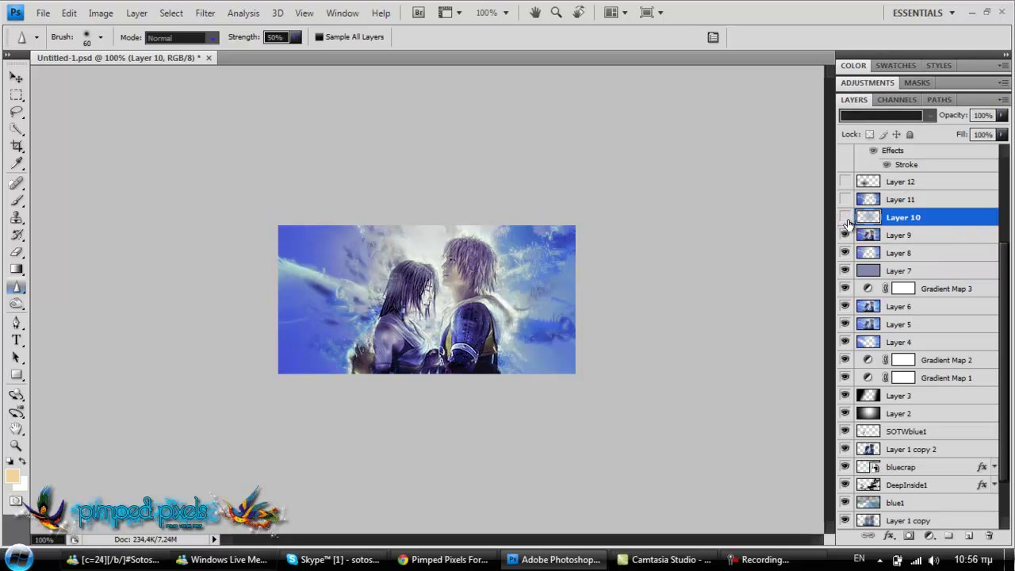
left_click(846, 220)
left_click(846, 219)
left_click(846, 220)
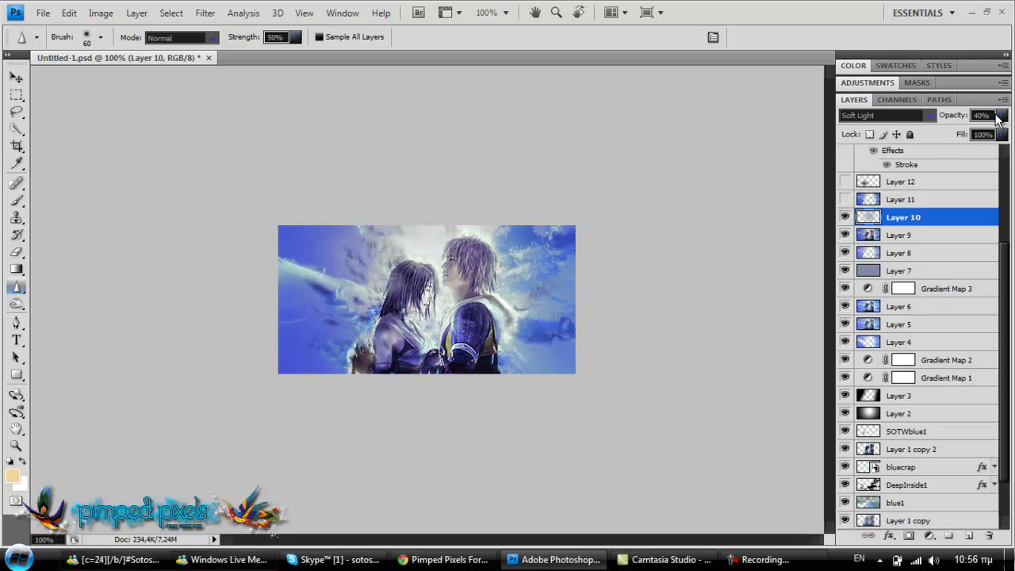
- Select Layer 11 and make it visible, comparing the image with and without the layer
left_click(886, 200)
left_click(846, 199)
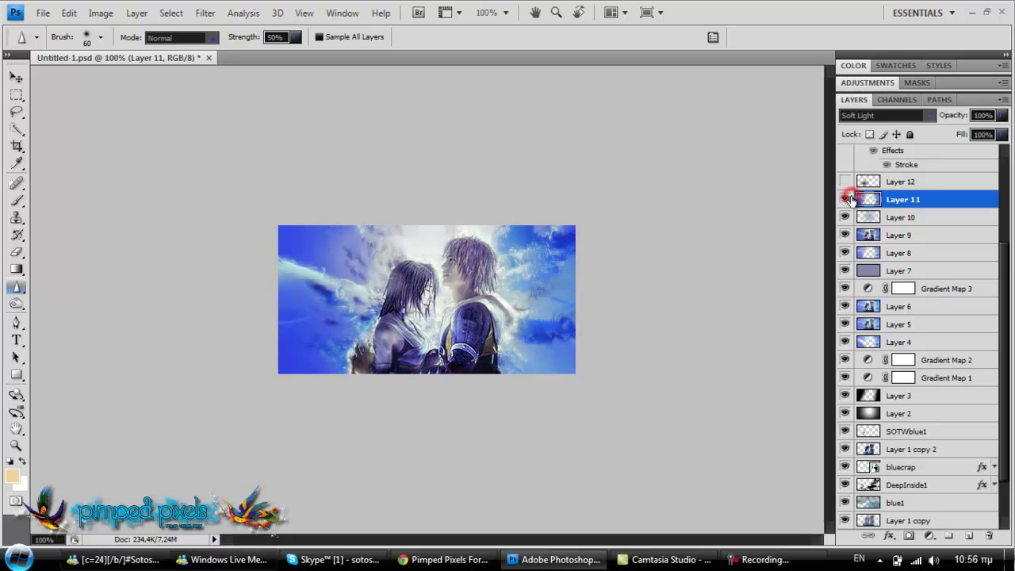
left_click(848, 198)
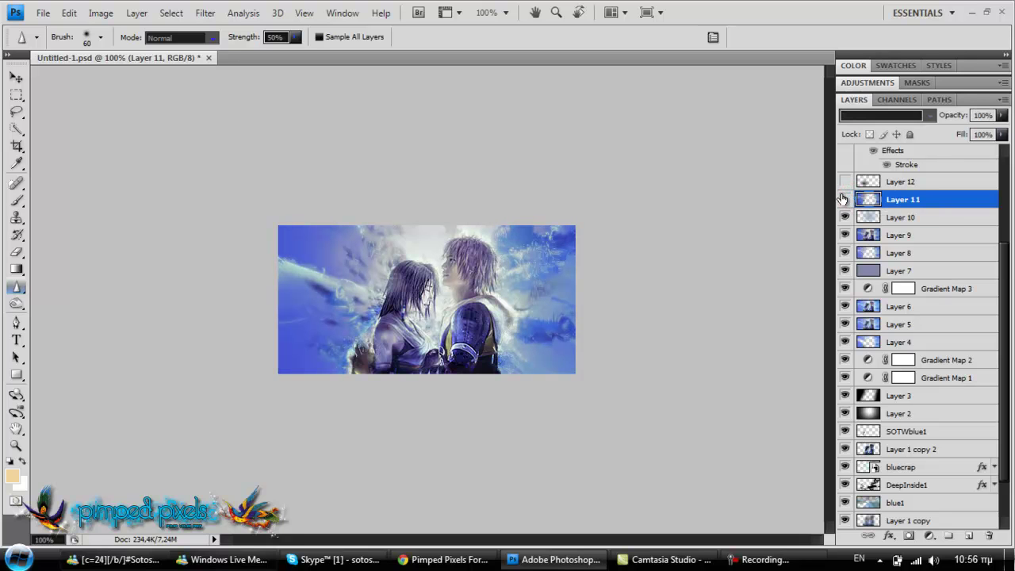
left_click(845, 199)
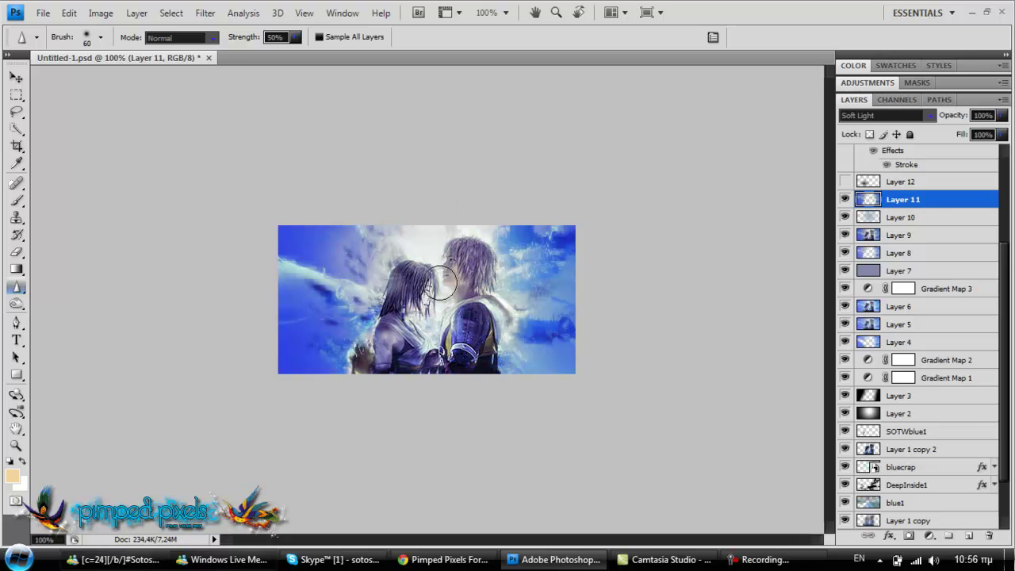
left_click(845, 200)
left_click(846, 200)
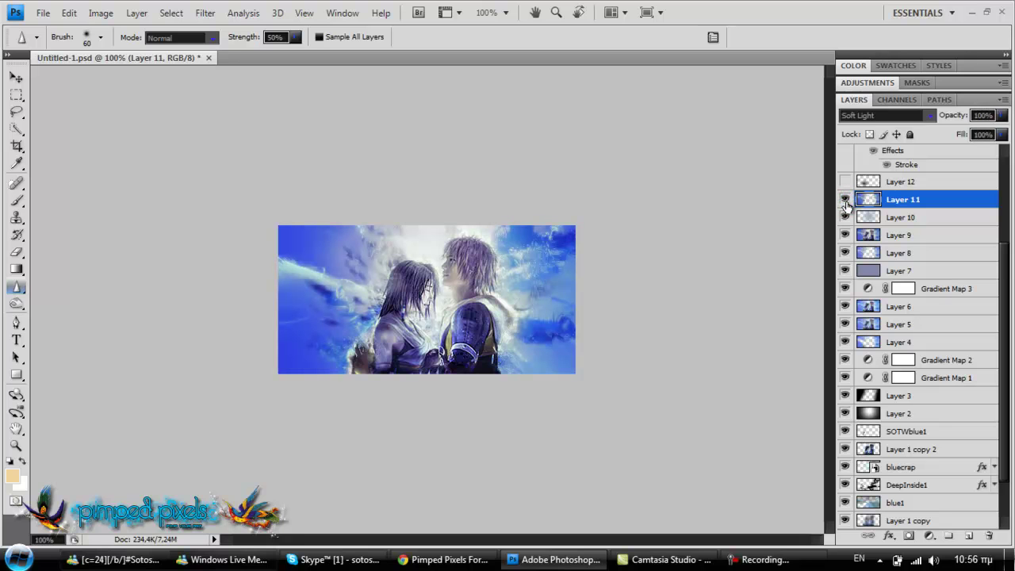
- Examine the Mosaic filter's cell size setting for Layer 11 and close the filter without applying it
left_click(205, 12)
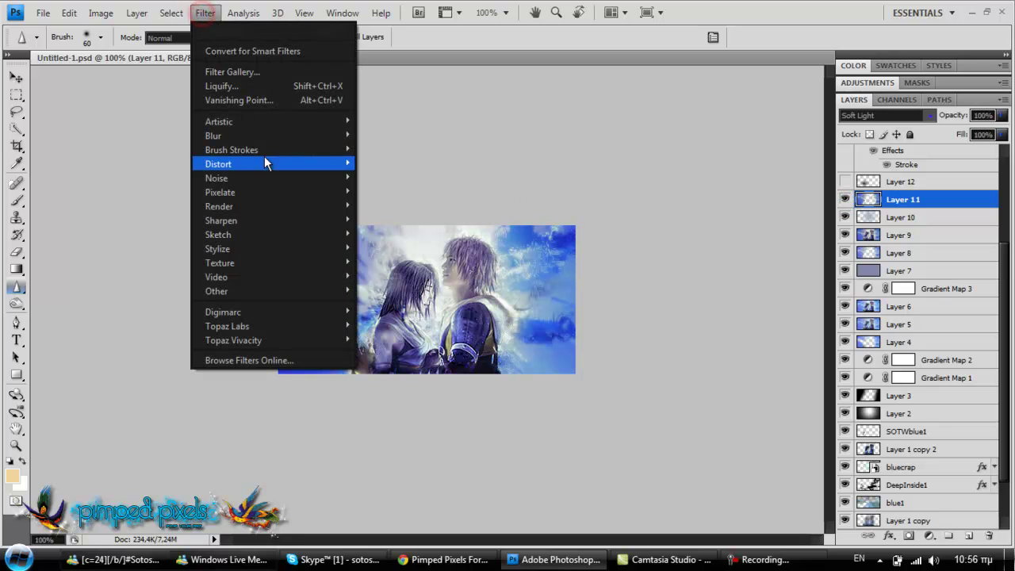
left_click(260, 196)
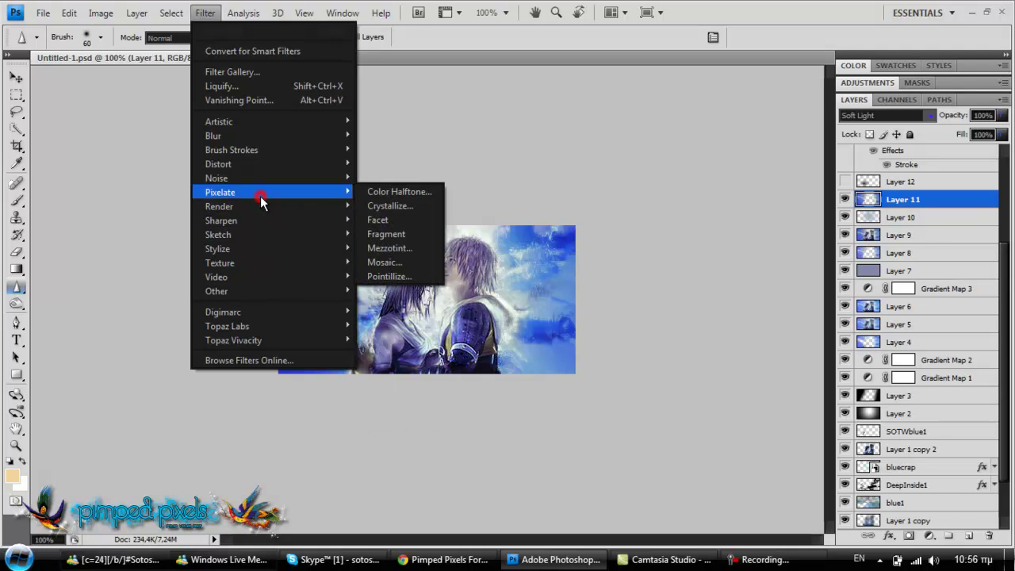
left_click(391, 260)
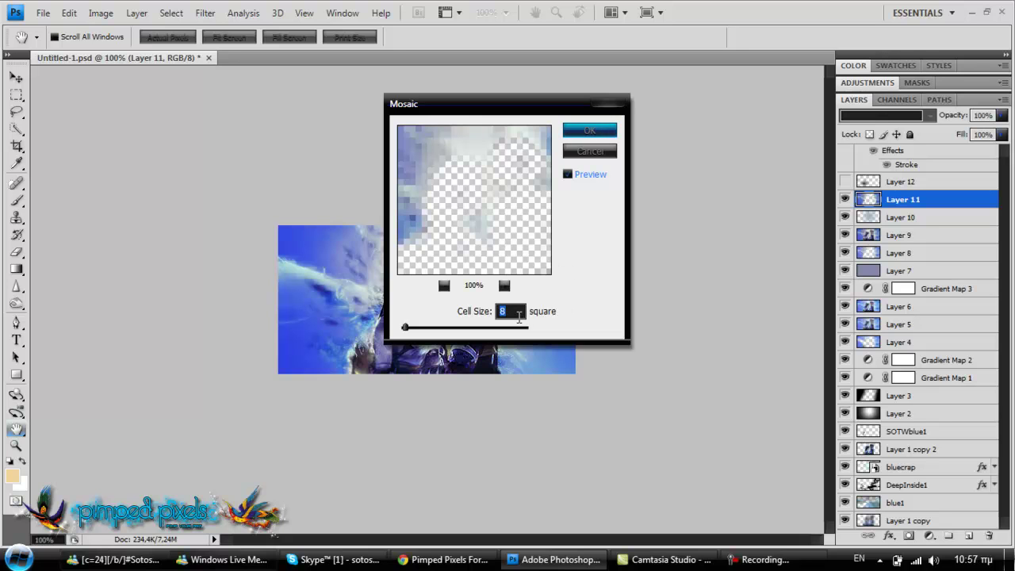
left_click(587, 151)
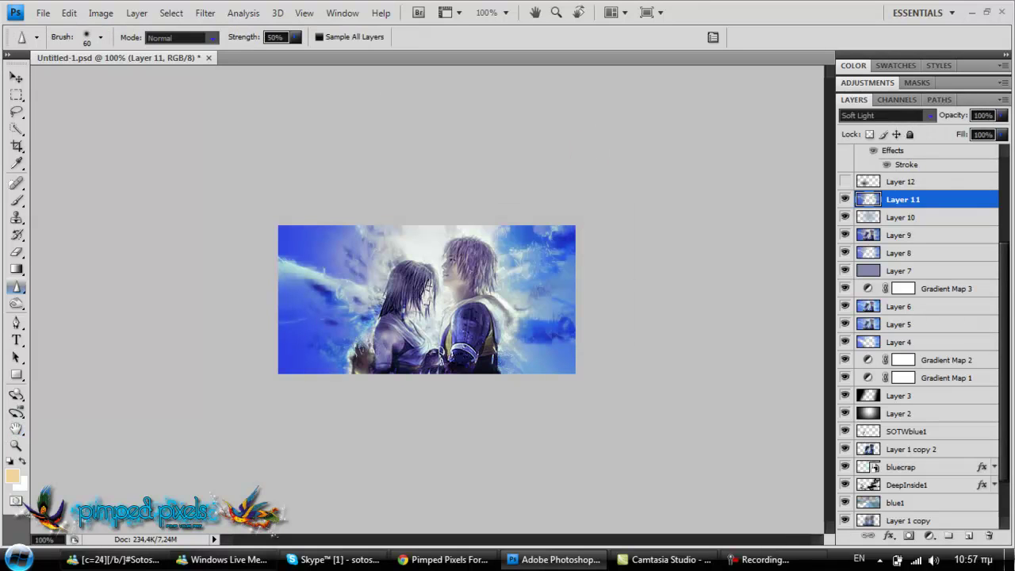
- Make Layer 12 visible above Layer 11, comparing the image with and without the layer
left_click(845, 183)
left_click(845, 182)
left_click(846, 183)
left_click(845, 182)
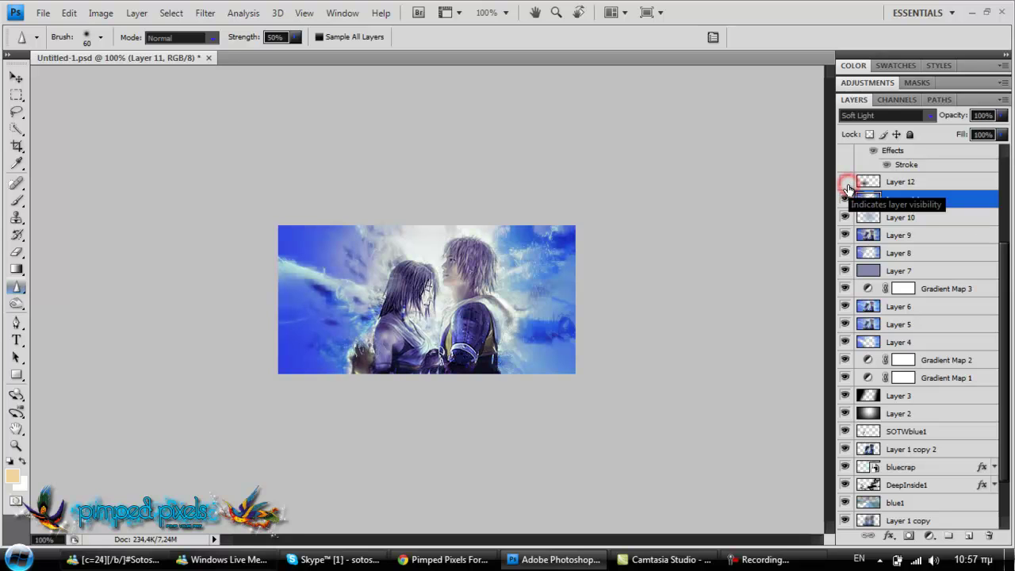
left_click_drag(1005, 258, 1009, 152)
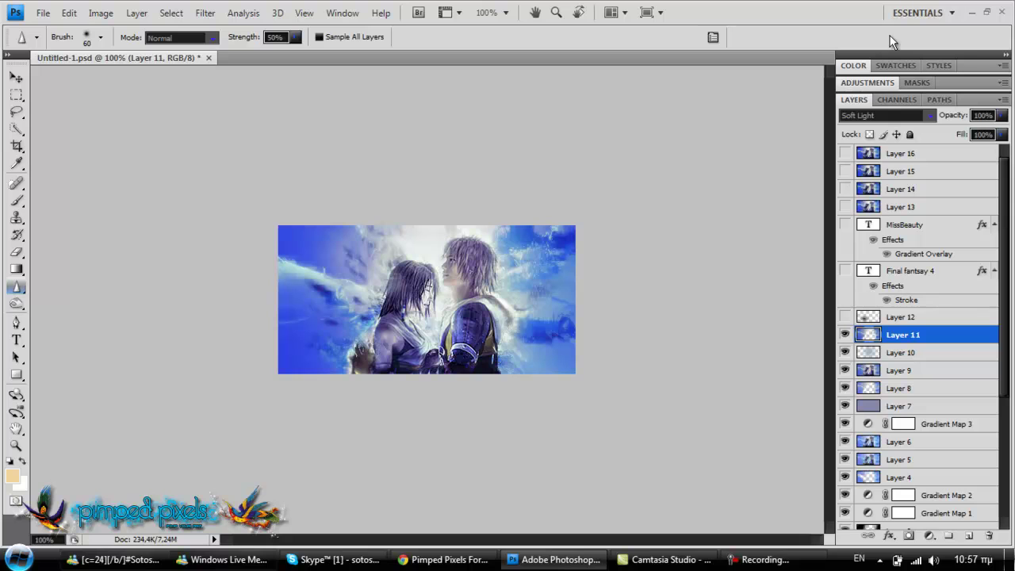
left_click(845, 317)
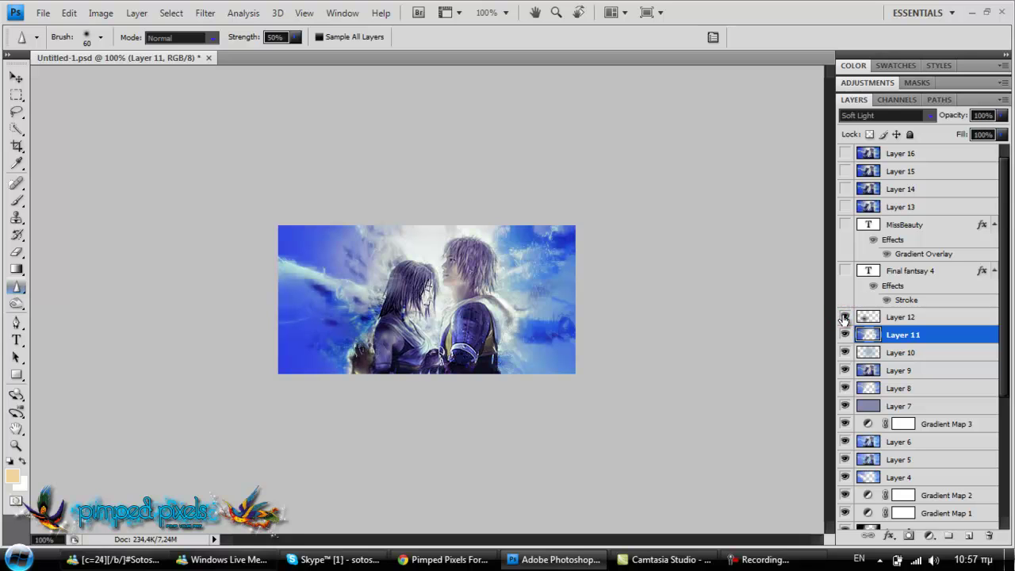
left_click(845, 318)
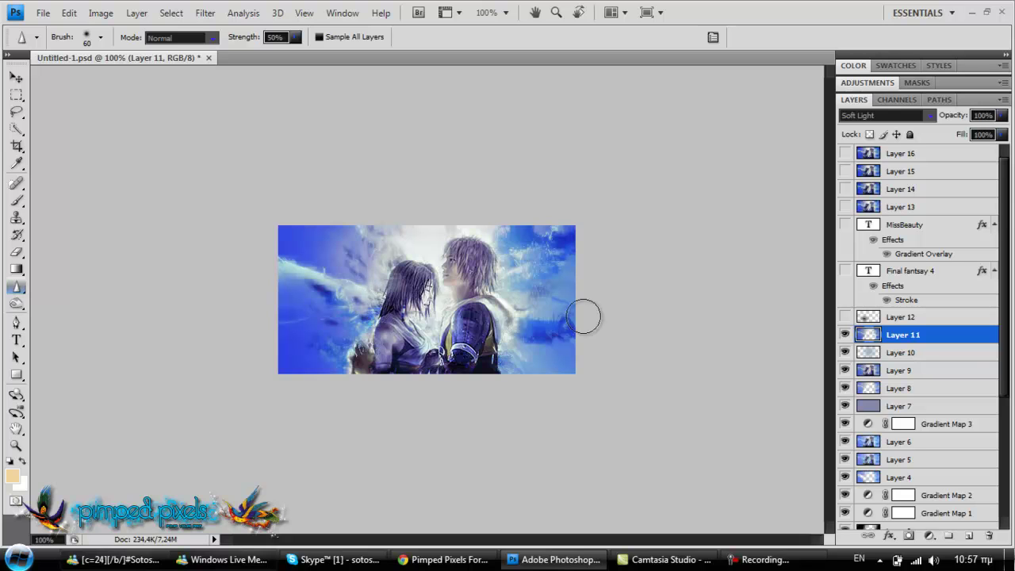
left_click(846, 335)
left_click(845, 317)
left_click(845, 317)
left_click(846, 317)
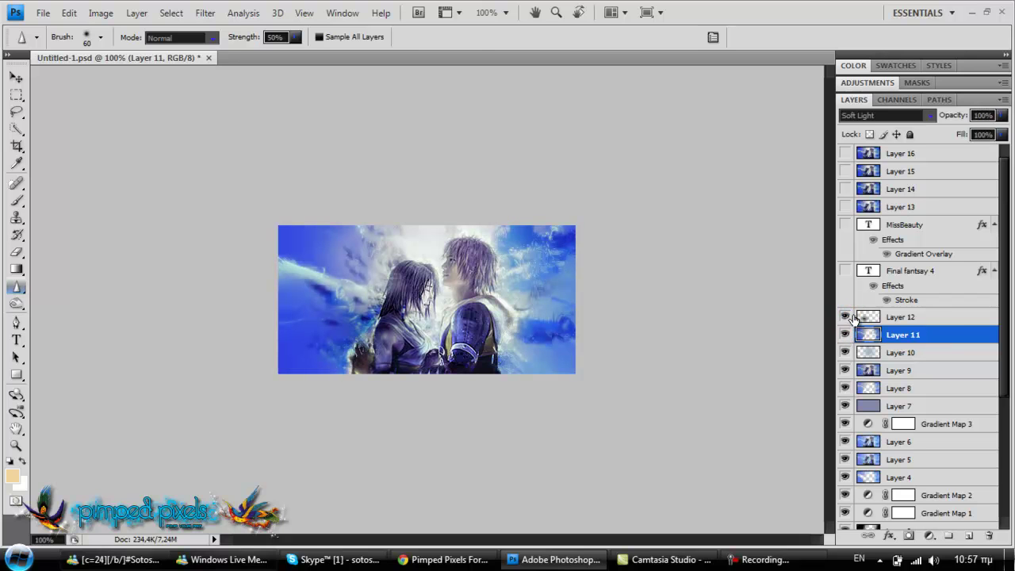
- Examine Layer 12's effect around the woman's hair and shoulder at 400% by comparing it on and off, and return to 100%
key("z")
left_click(376, 327)
left_click(376, 327)
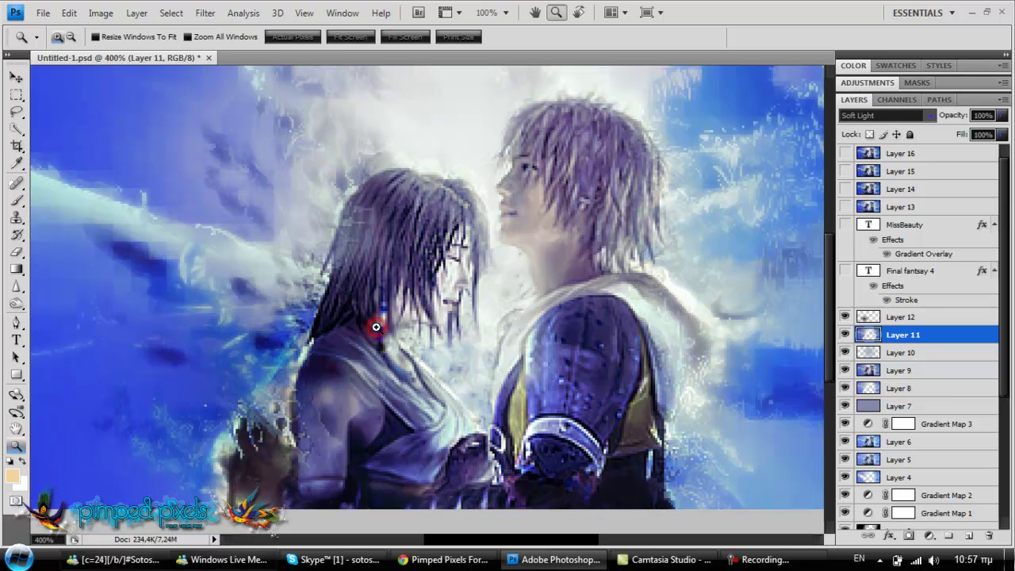
left_click(375, 325)
left_click_drag(348, 351, 399, 330)
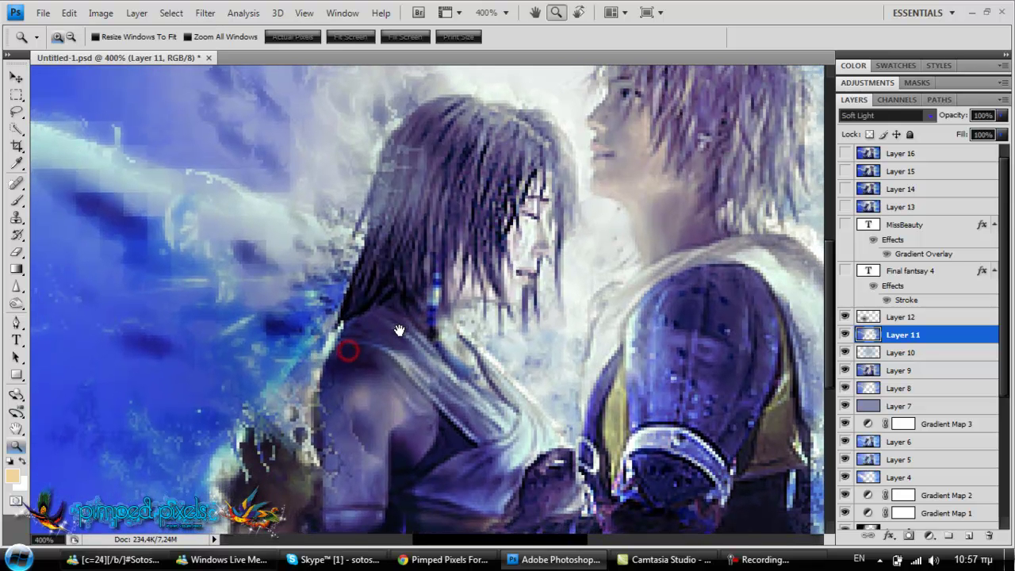
left_click(297, 295)
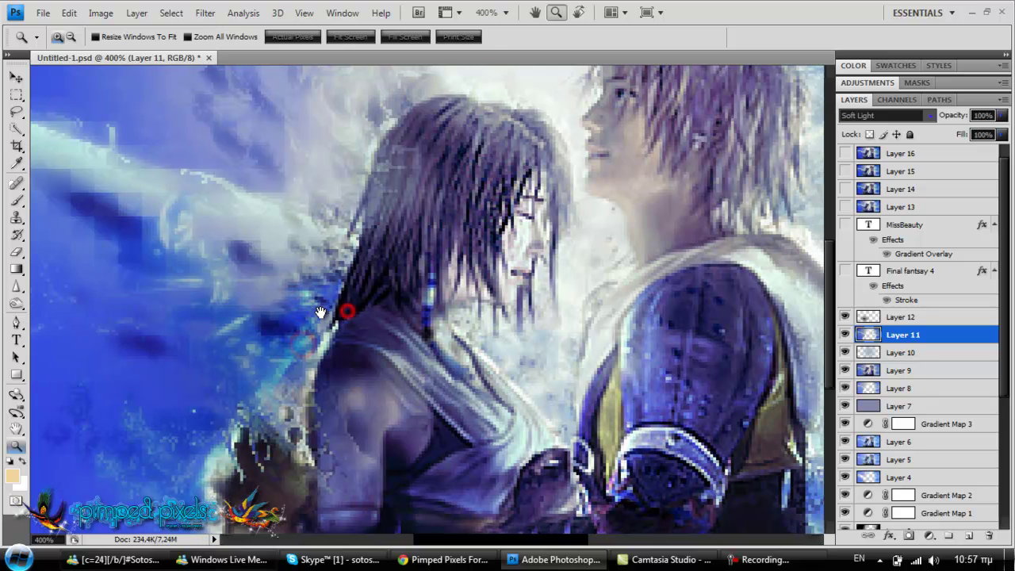
left_click(845, 317)
left_click(846, 317)
left_click(846, 317)
left_click(846, 316)
left_click(845, 316)
left_click(845, 316)
left_click(845, 316)
left_click(300, 303, "alt")
left_click(300, 303, "alt")
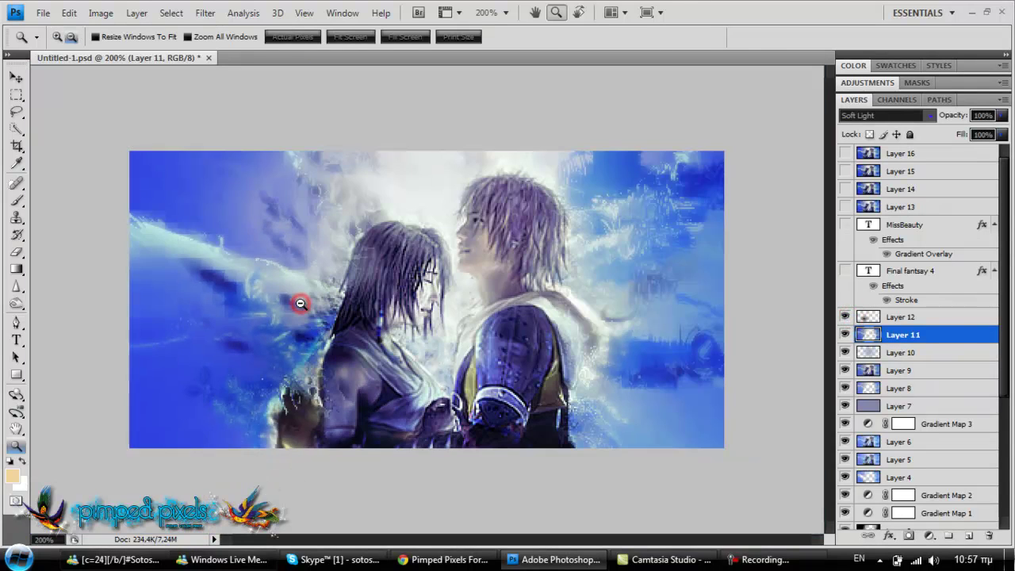
left_click(306, 301, "alt")
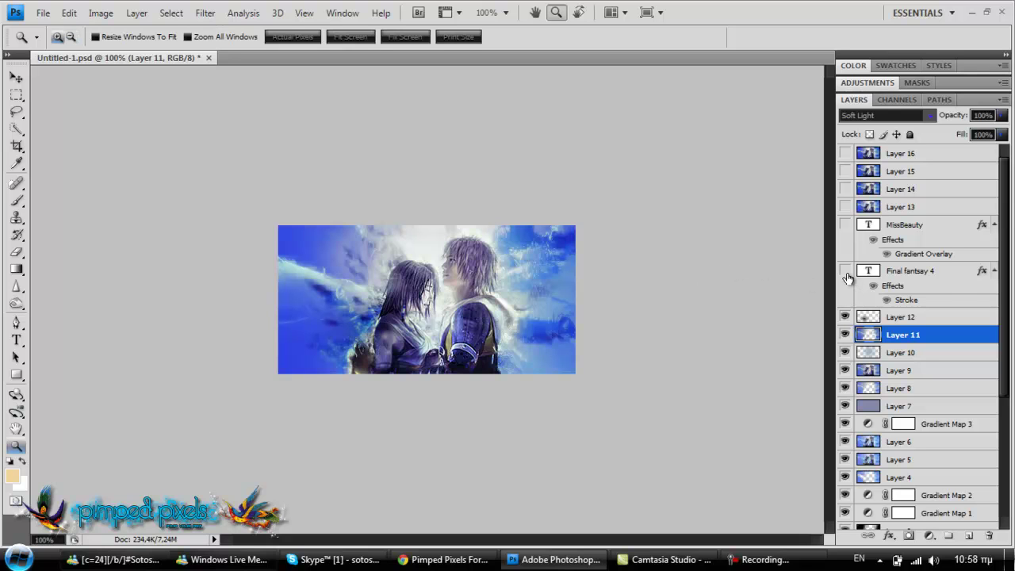
- Collapse the effects lists of the Final fantsay 4 and MissBeauty text layers, make both layers visible and select MissBeauty
left_click(997, 272)
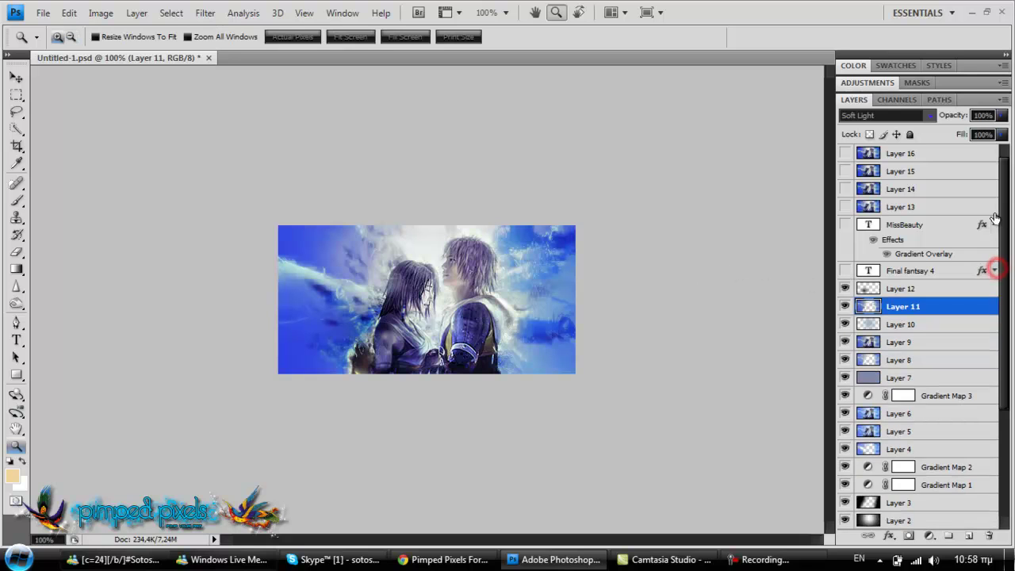
left_click(995, 224)
left_click(844, 243)
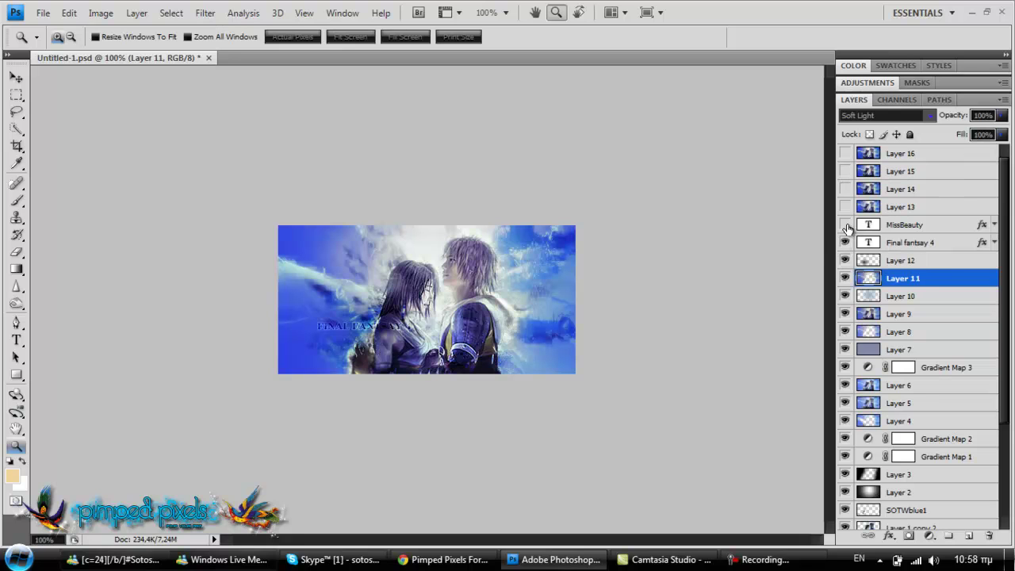
left_click(845, 224)
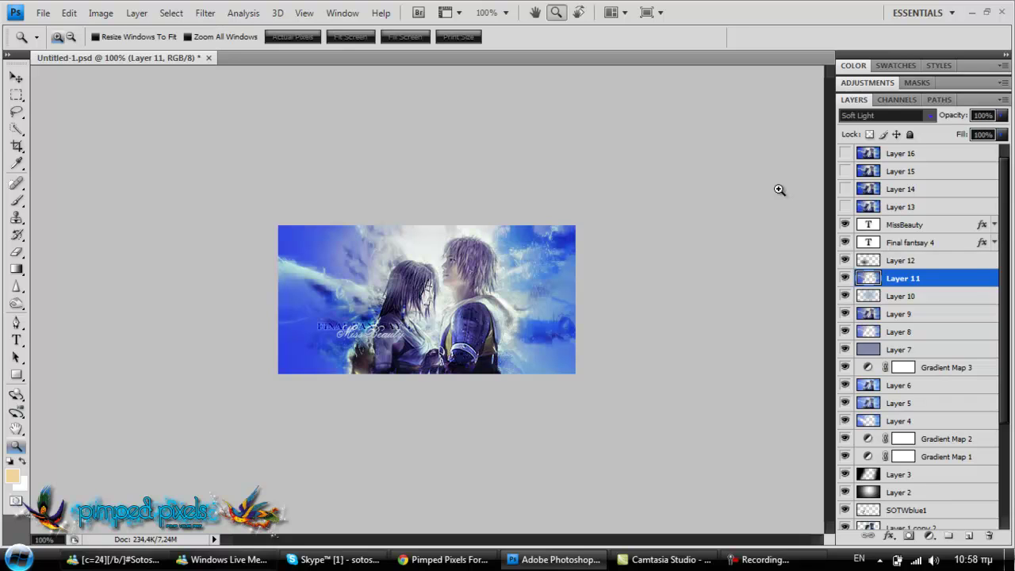
left_click(920, 226)
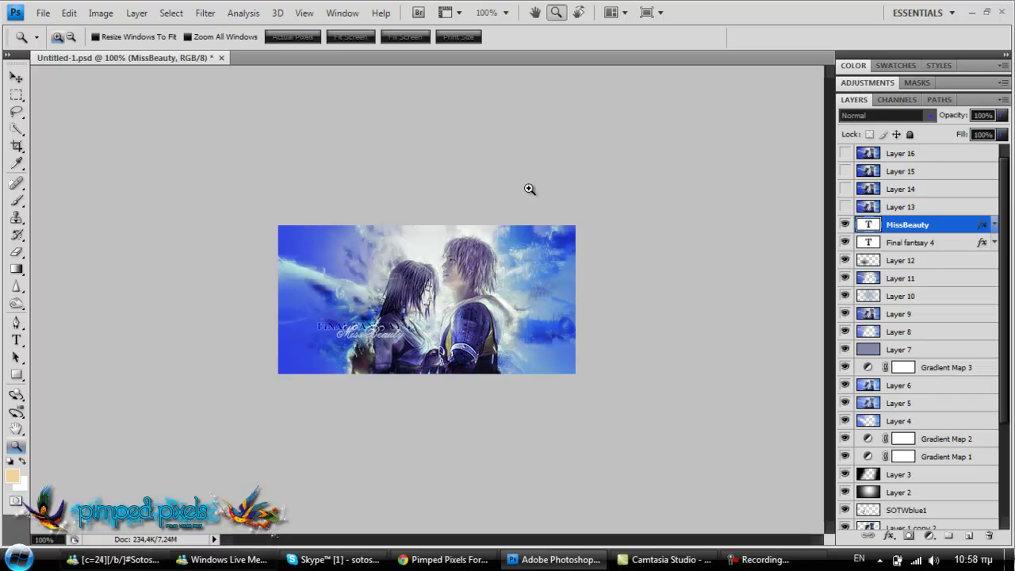
- Make Layer 13 visible above the text layers, comparing the image with and without it, and select it
left_click(845, 207)
left_click(846, 207)
left_click(847, 207)
left_click(889, 209)
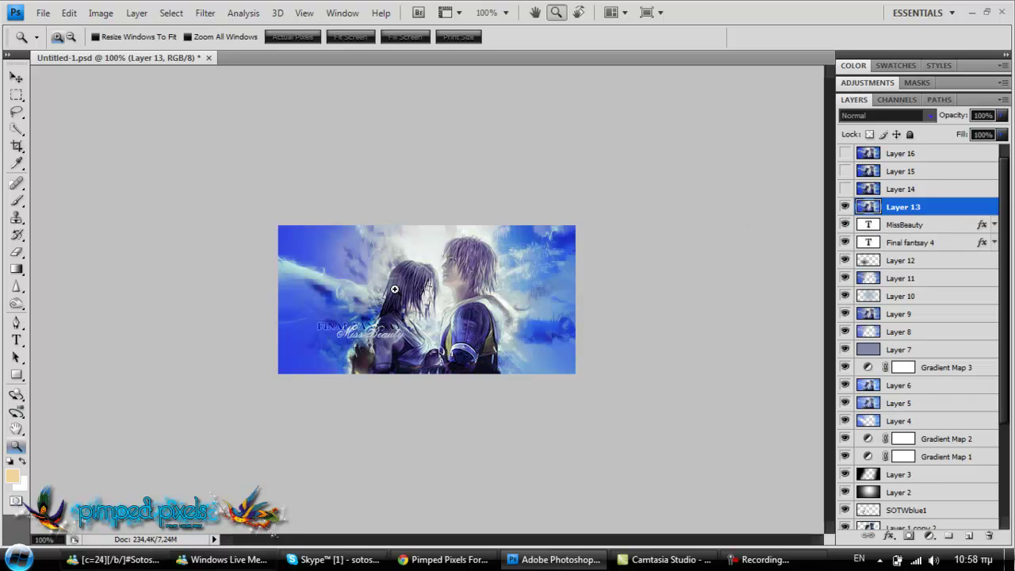
- Make Layer 14 visible and select it to review its opacity and effect on the image
left_click(845, 189)
left_click(893, 192)
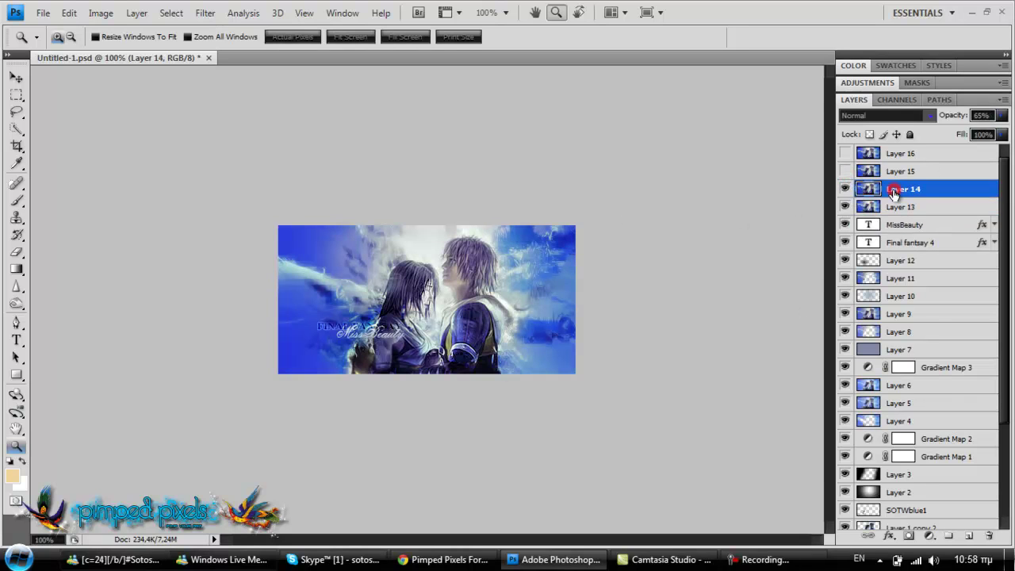
left_click(846, 192)
- Make Layer 15 visible and select it, comparing the image with and without the black border
left_click(846, 172)
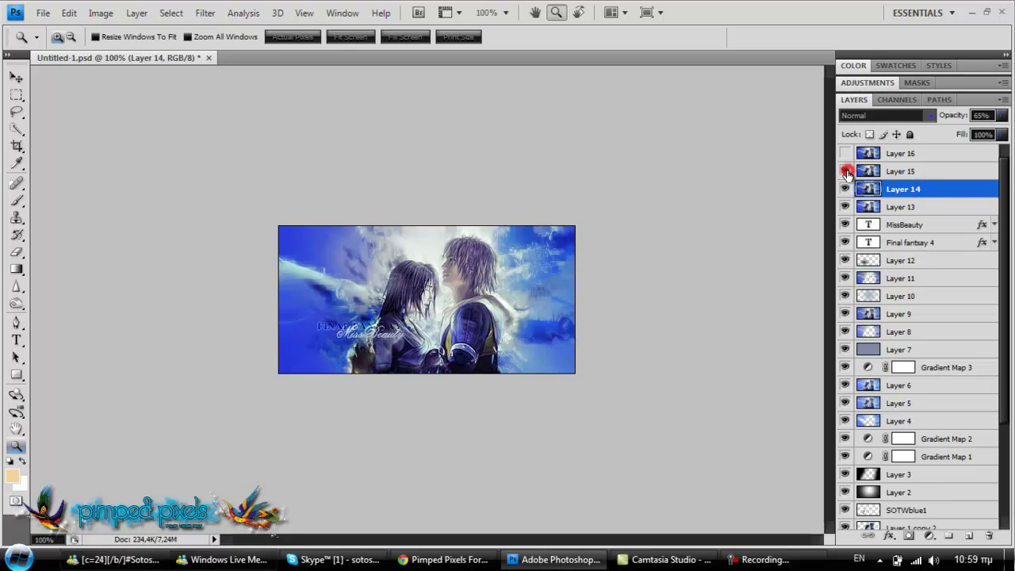
left_click(891, 171)
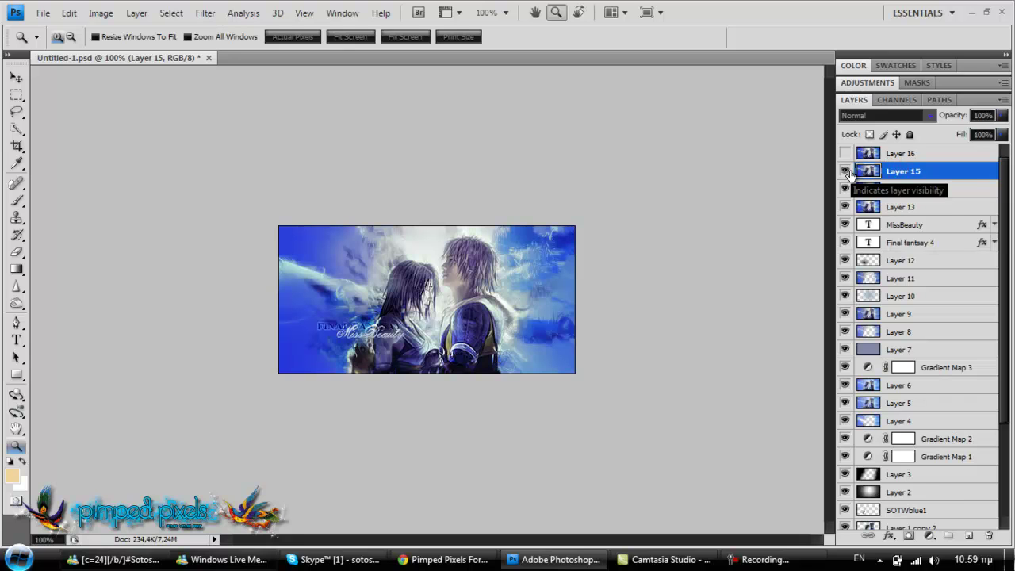
left_click(846, 170)
left_click(846, 170)
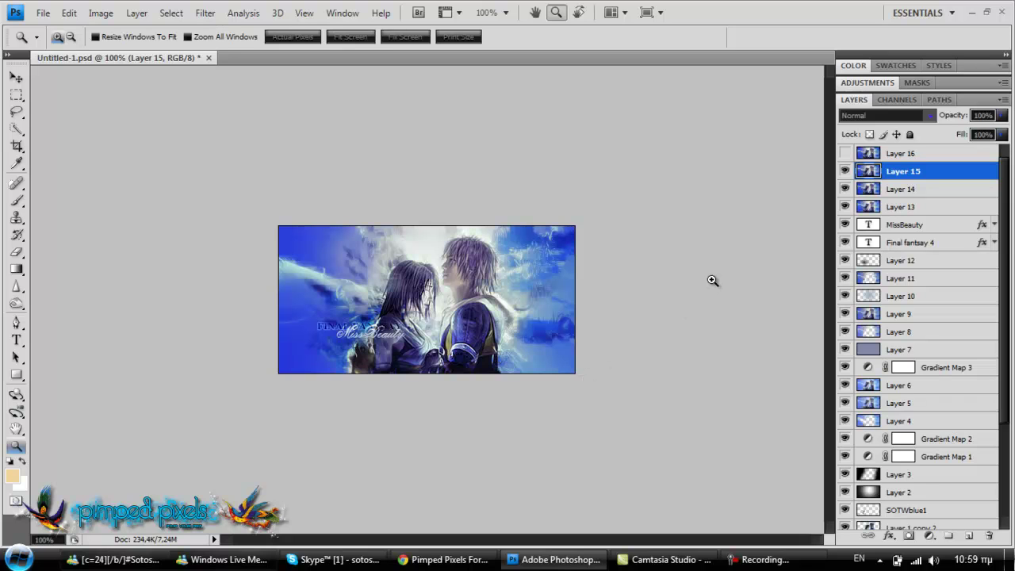
- Make the topmost Layer 16 visible and select it, and detach the document into a floating window
left_click(845, 153)
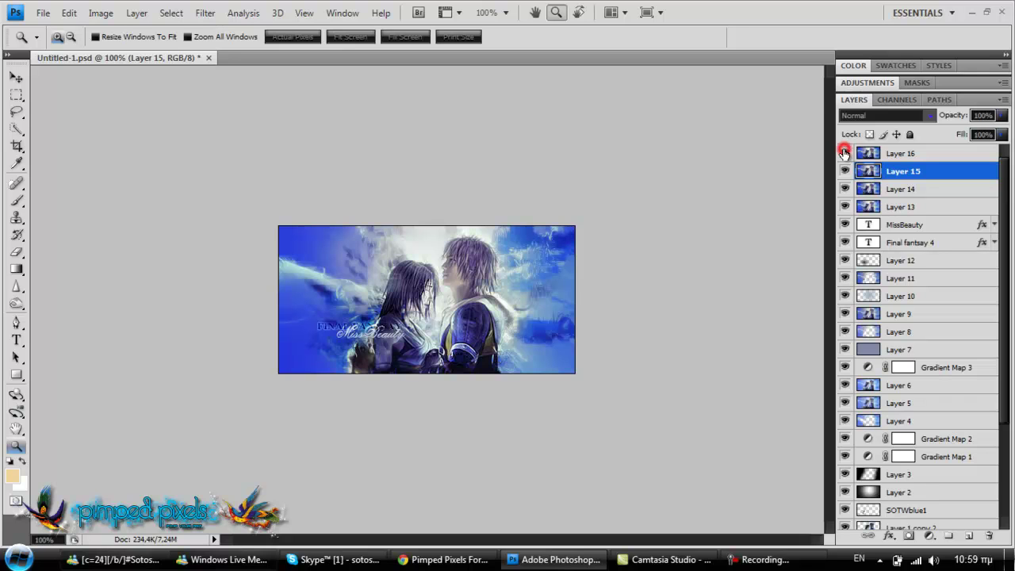
left_click(885, 154)
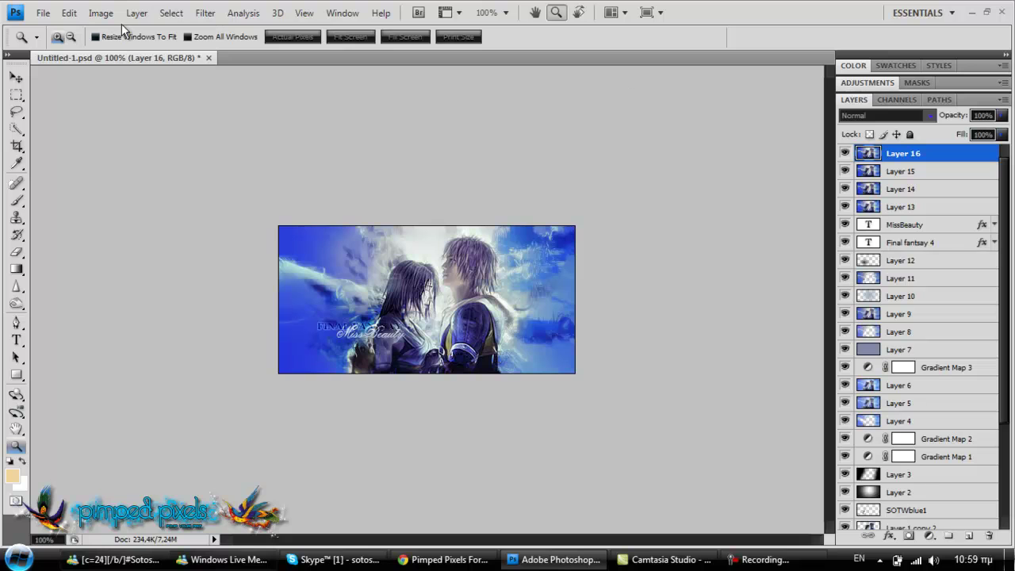
left_click_drag(113, 61, 339, 161)
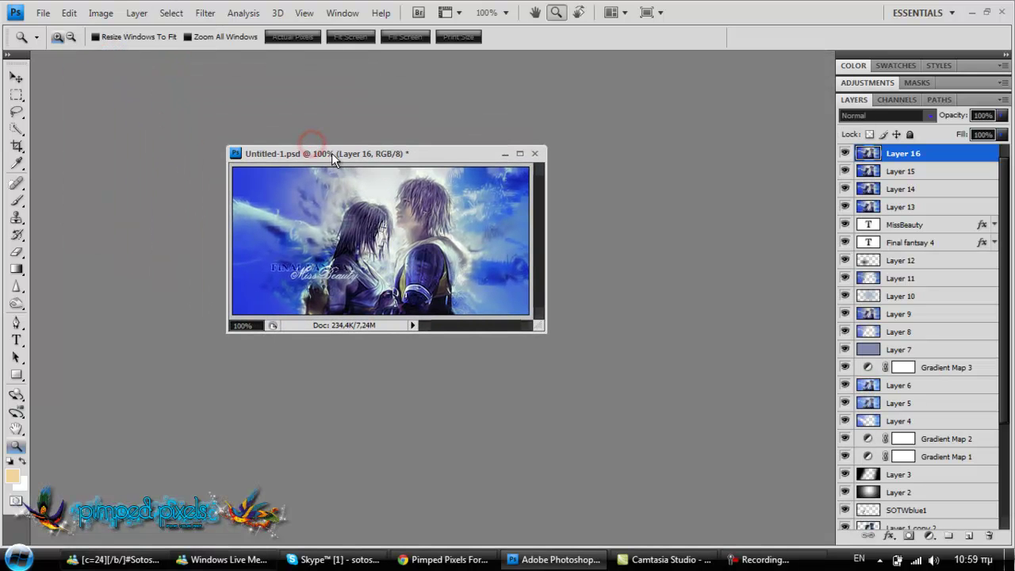